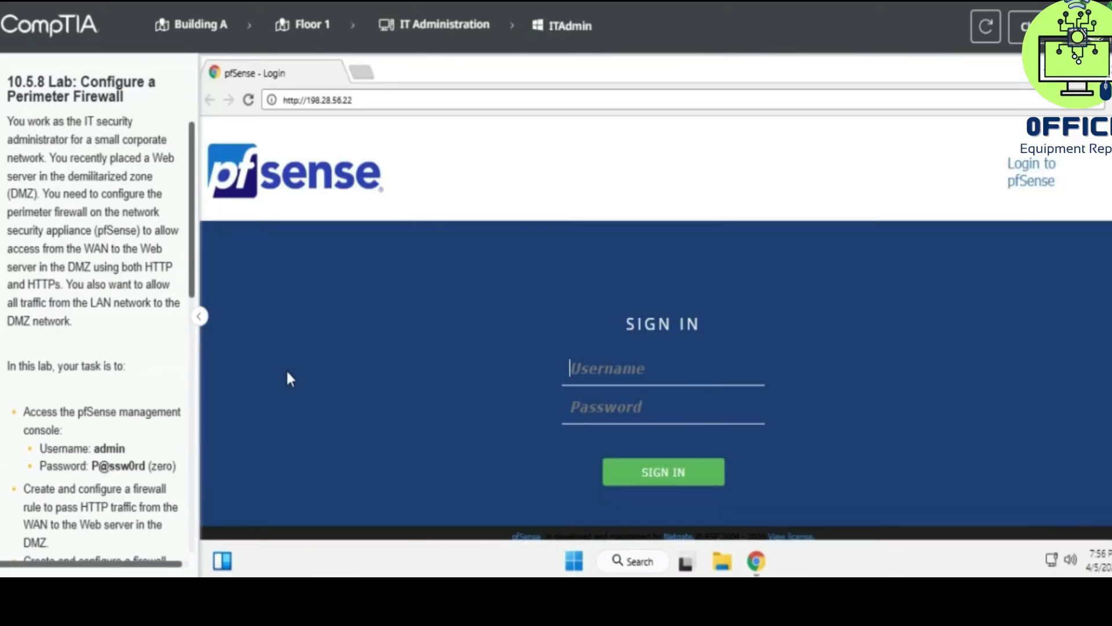
- Sign in to the pfSense web console as admin with the lab password
type("admin")
left_click(600, 410)
type("P")
key("BackSpace")
type("P")
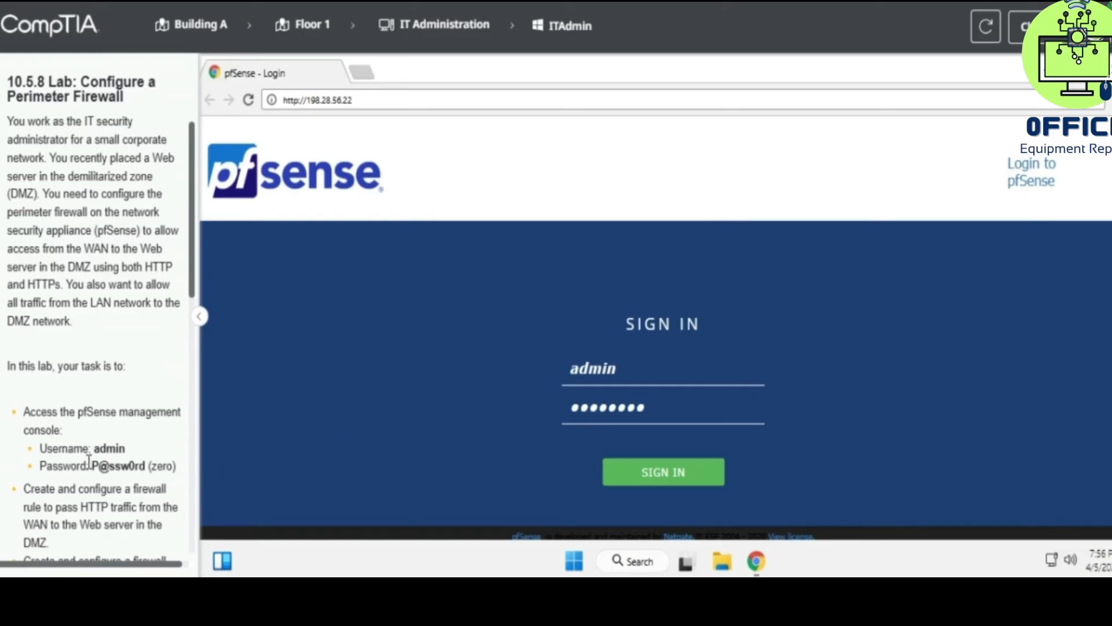
left_click_drag(90, 463, 177, 465)
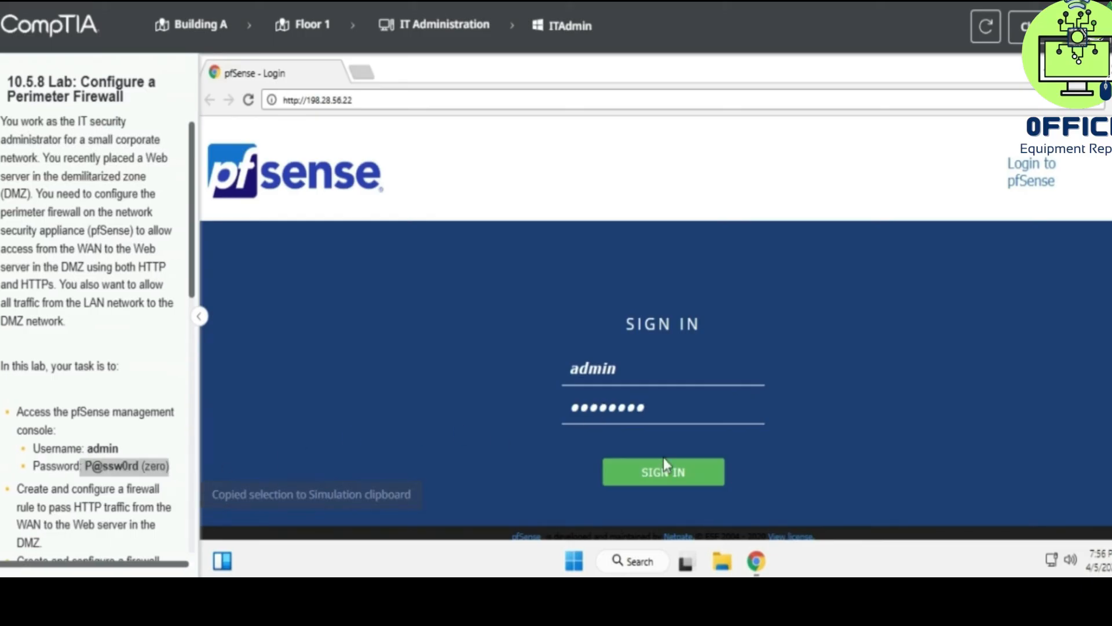
left_click(637, 478)
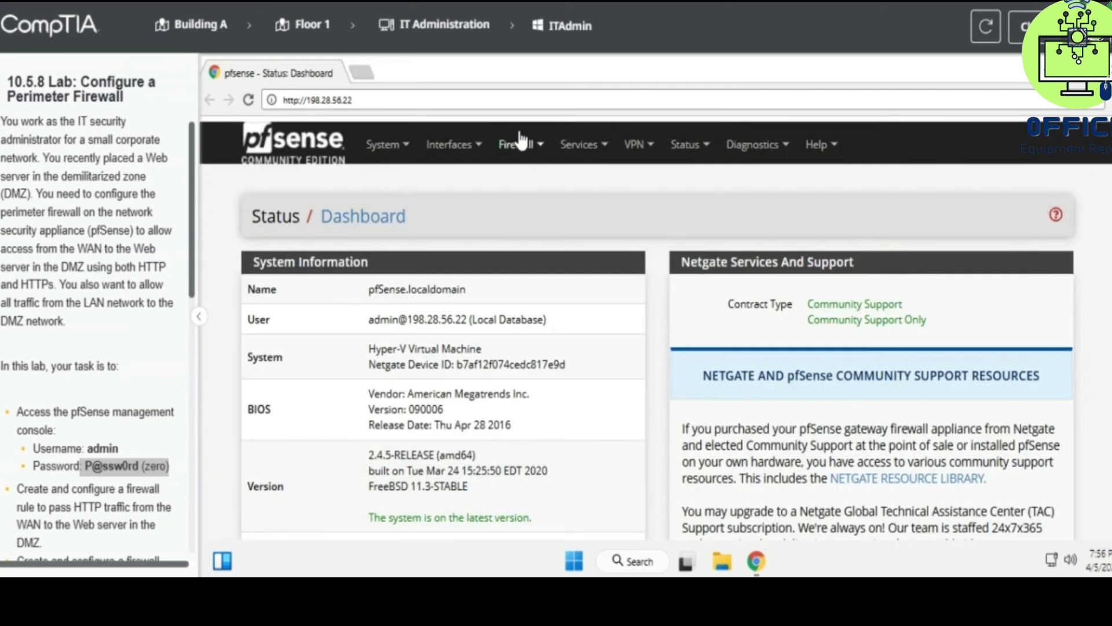
- Go to the Firewall > Rules page
left_click(454, 145)
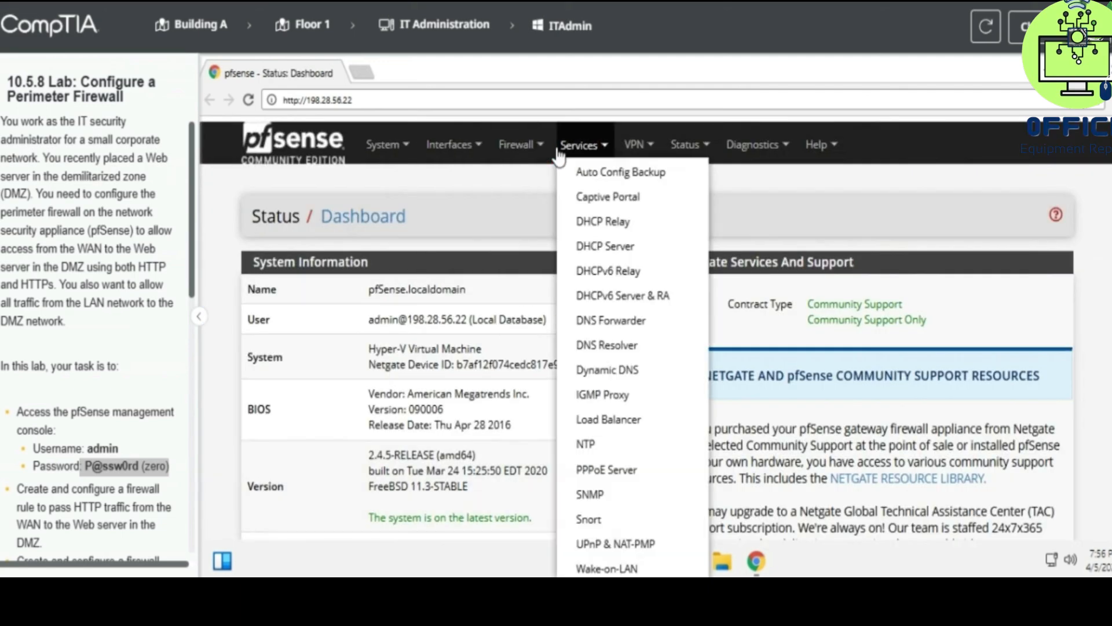
scroll(86, 466, "down", 2)
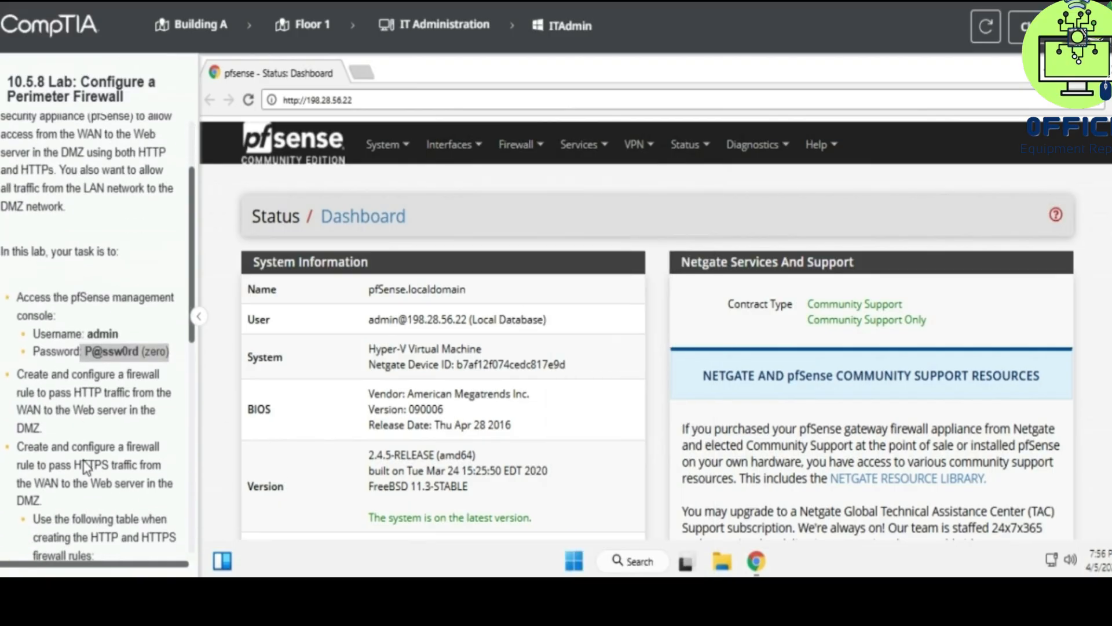
left_click_drag(19, 376, 168, 383)
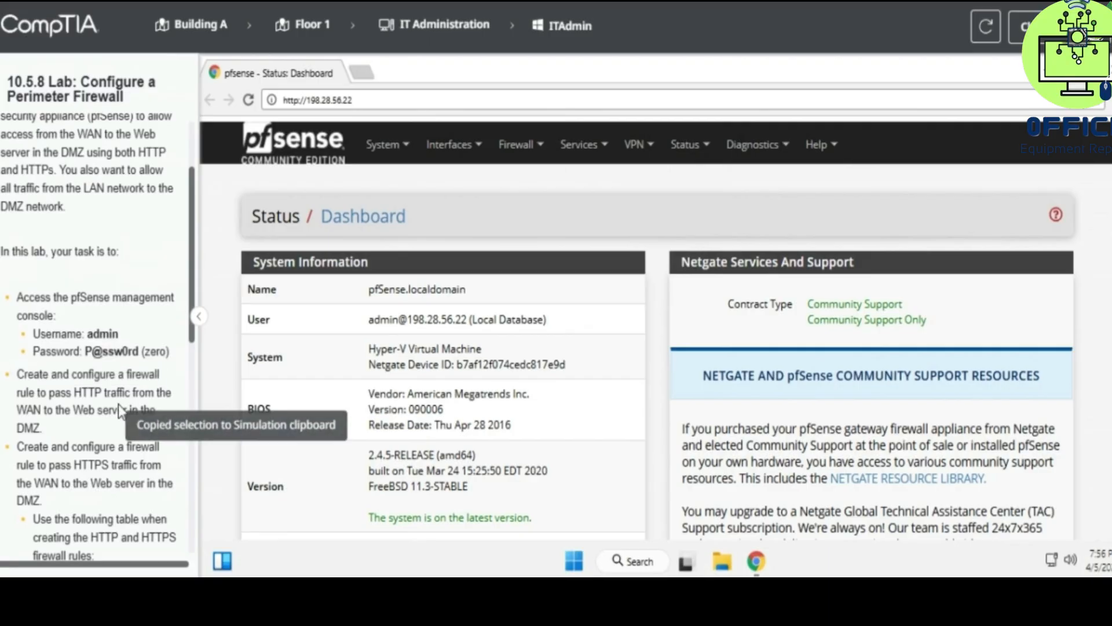
mouse_move(514, 165)
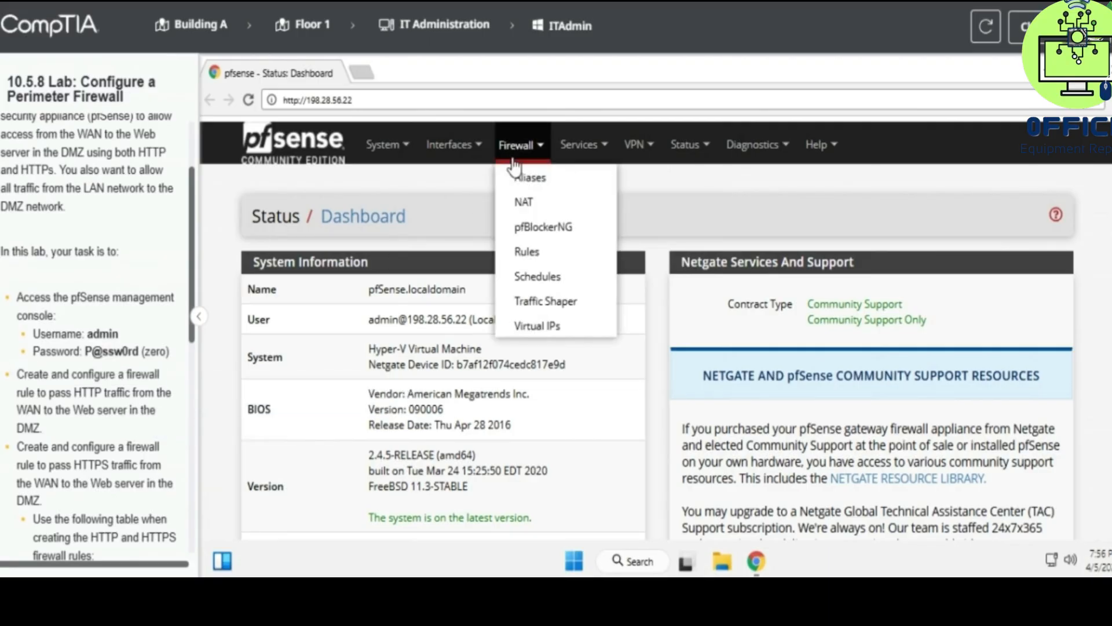
left_click(528, 251)
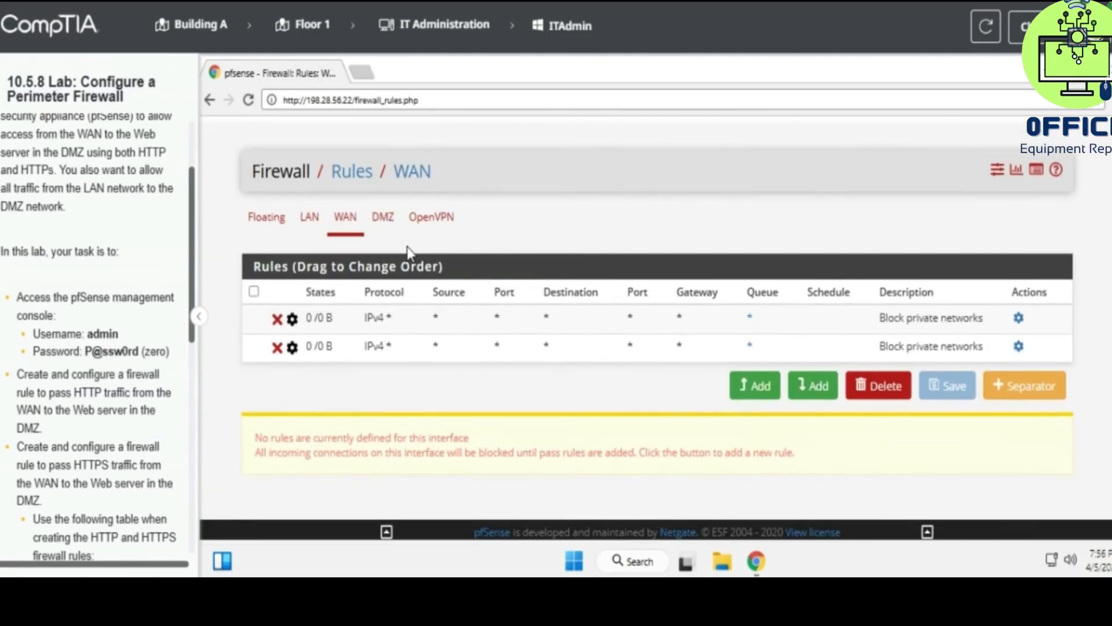
- Switch to the DMZ interface's rules and start adding a new rule
left_click(382, 218)
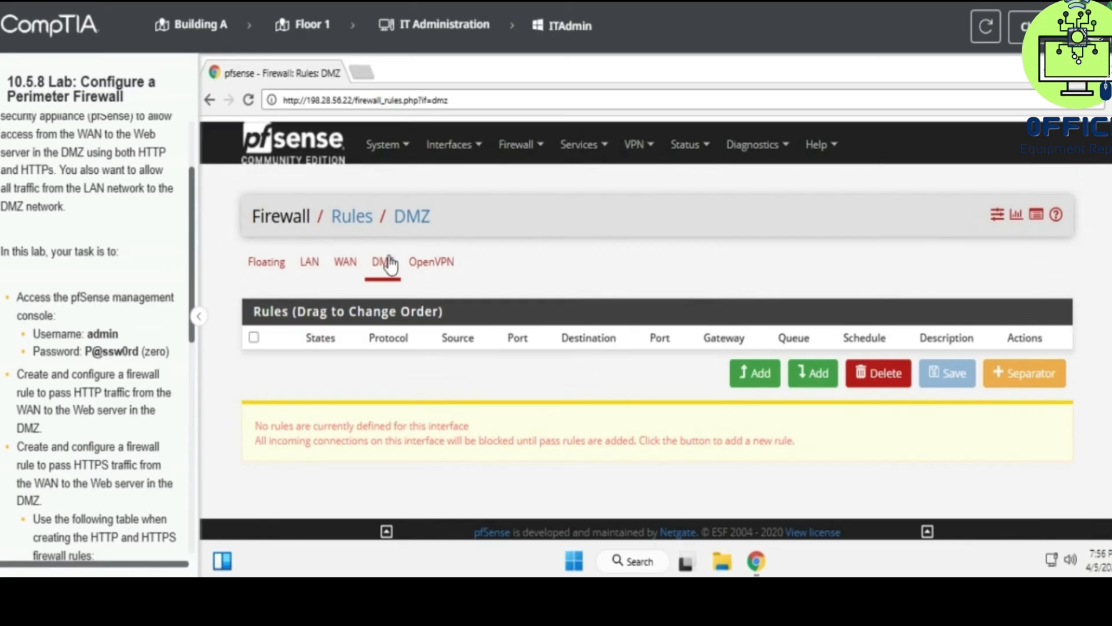
scroll(151, 388, "down", 2)
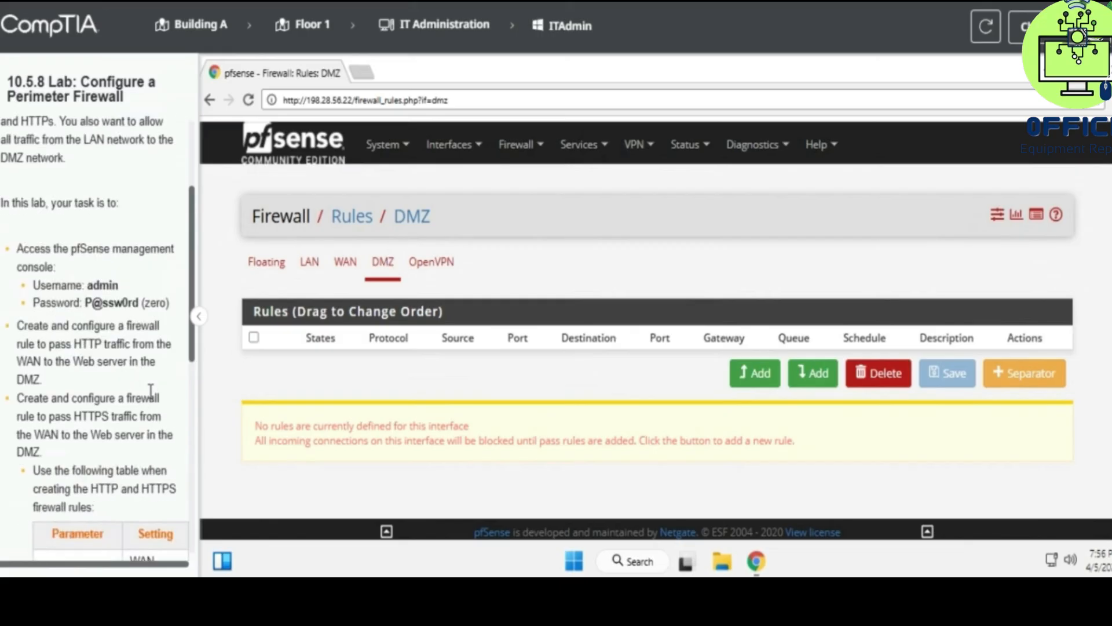
scroll(151, 389, "down", 2)
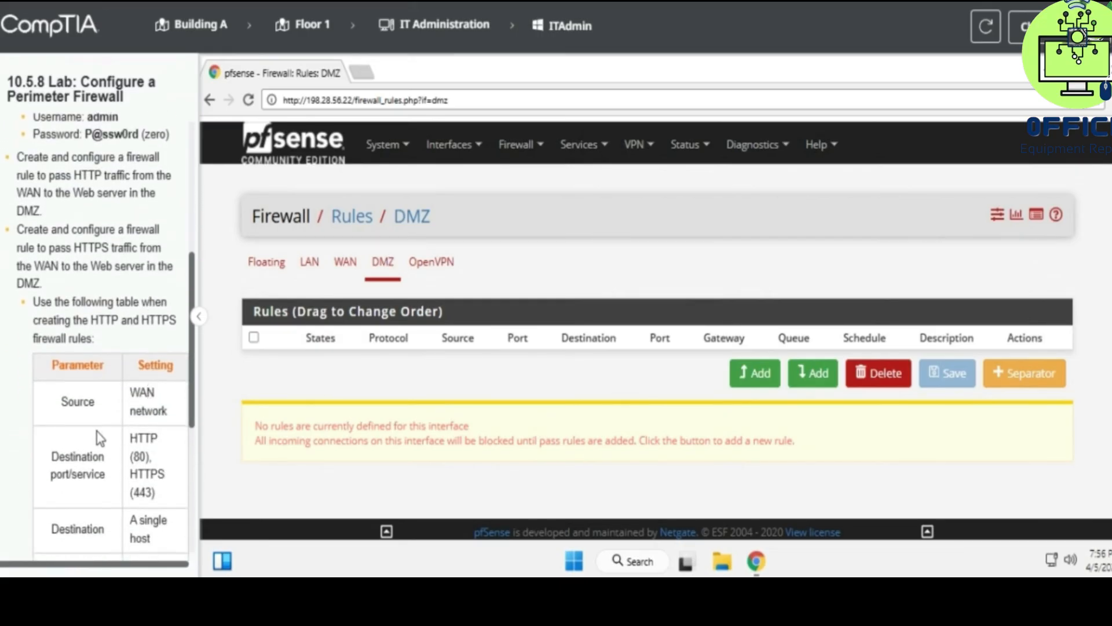
scroll(94, 430, "down", 1)
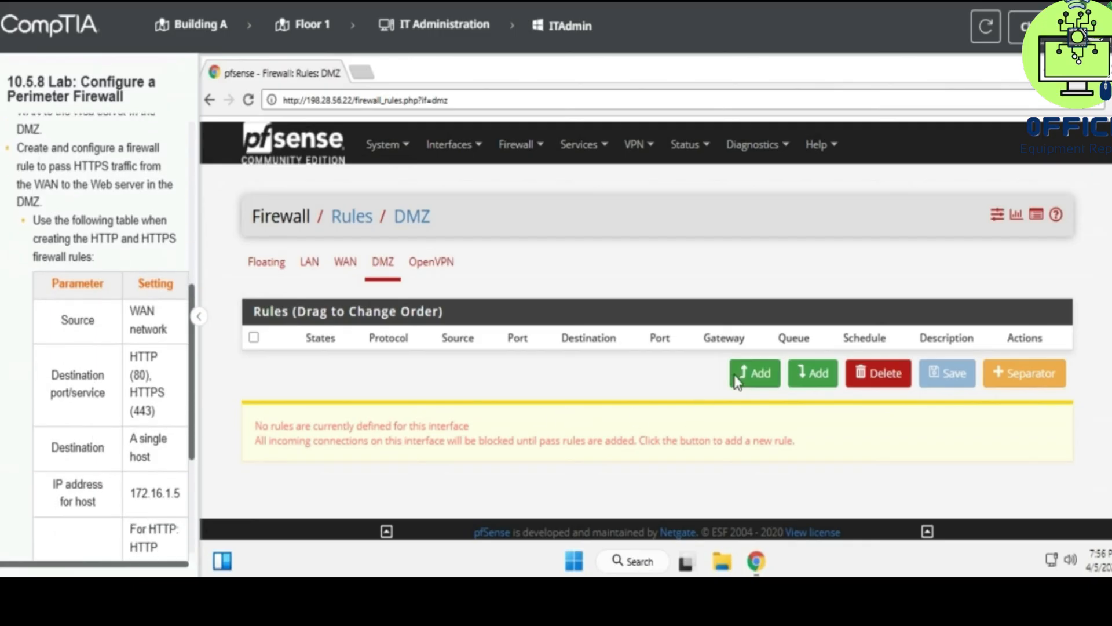
left_click(735, 375)
- Set the rule's source to WAN net and its destination to single host 172.16.1.15
scroll(446, 393, "down", 4)
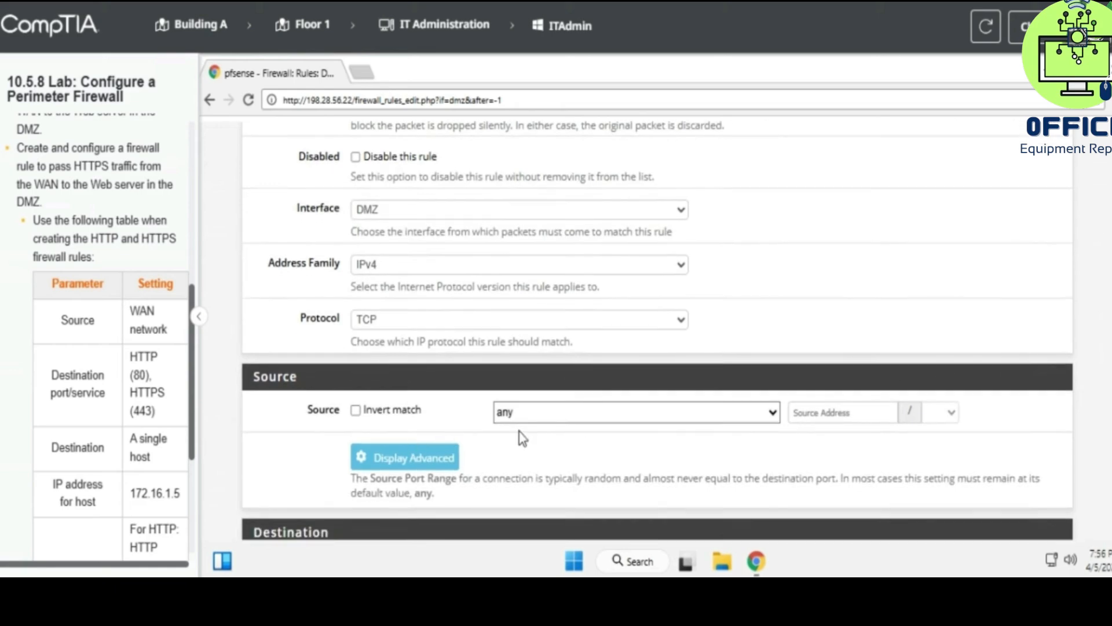
left_click(521, 412)
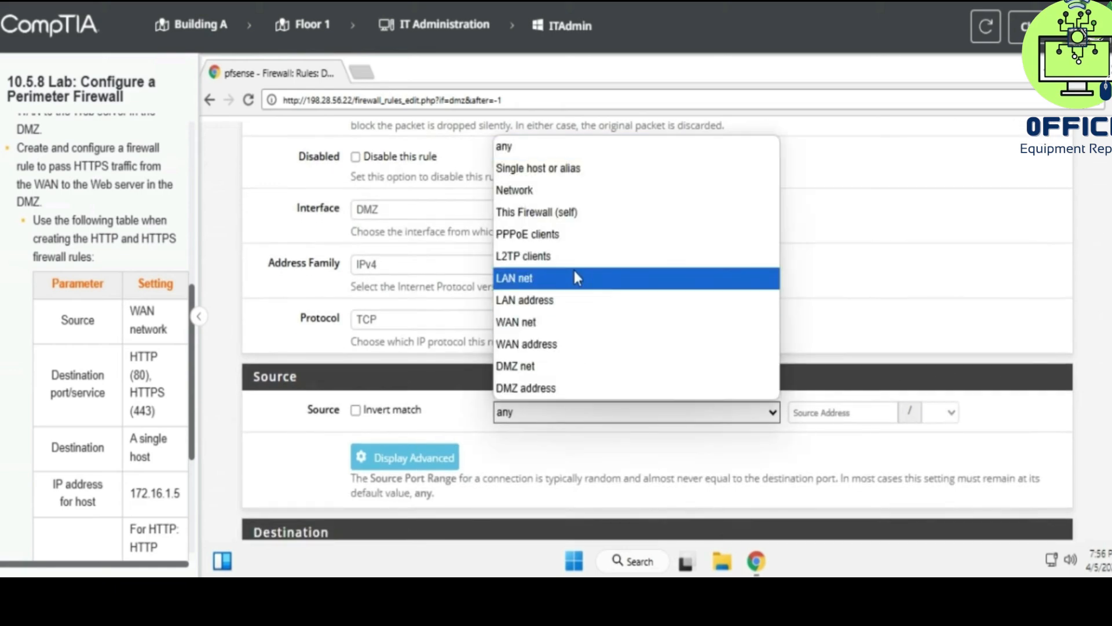
left_click(555, 323)
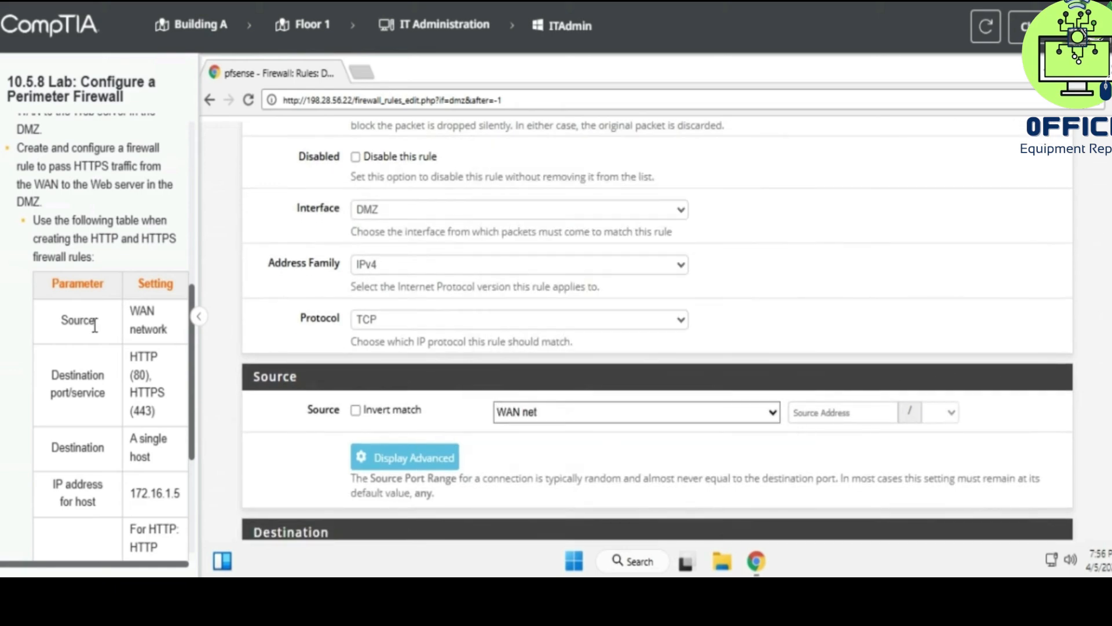
left_click_drag(130, 310, 169, 337)
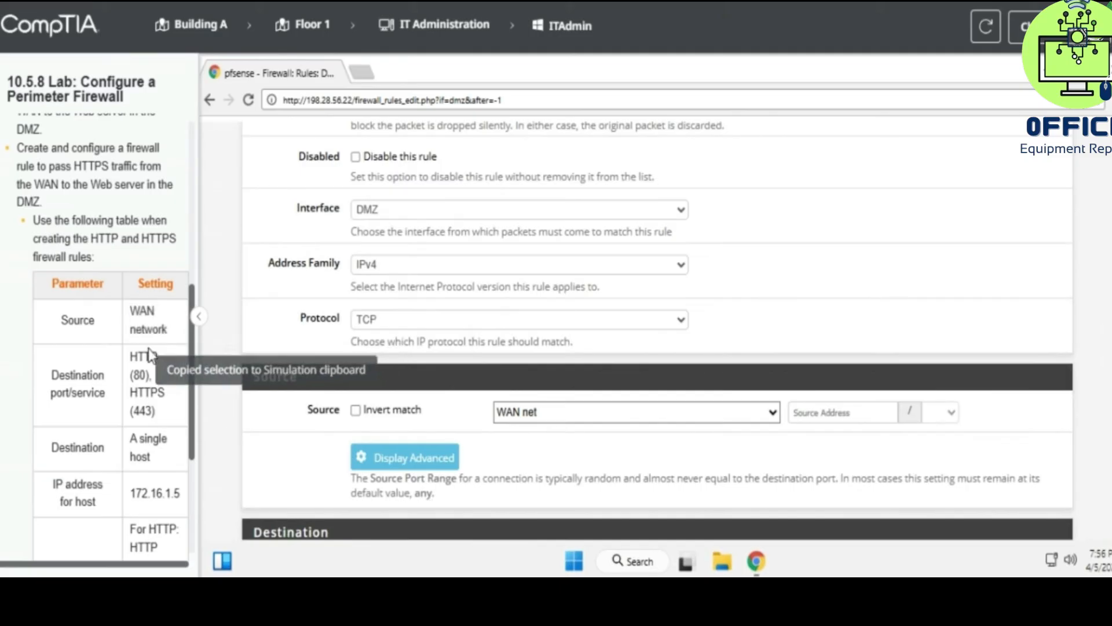
scroll(148, 348, "down", 1)
scroll(414, 398, "down", 4)
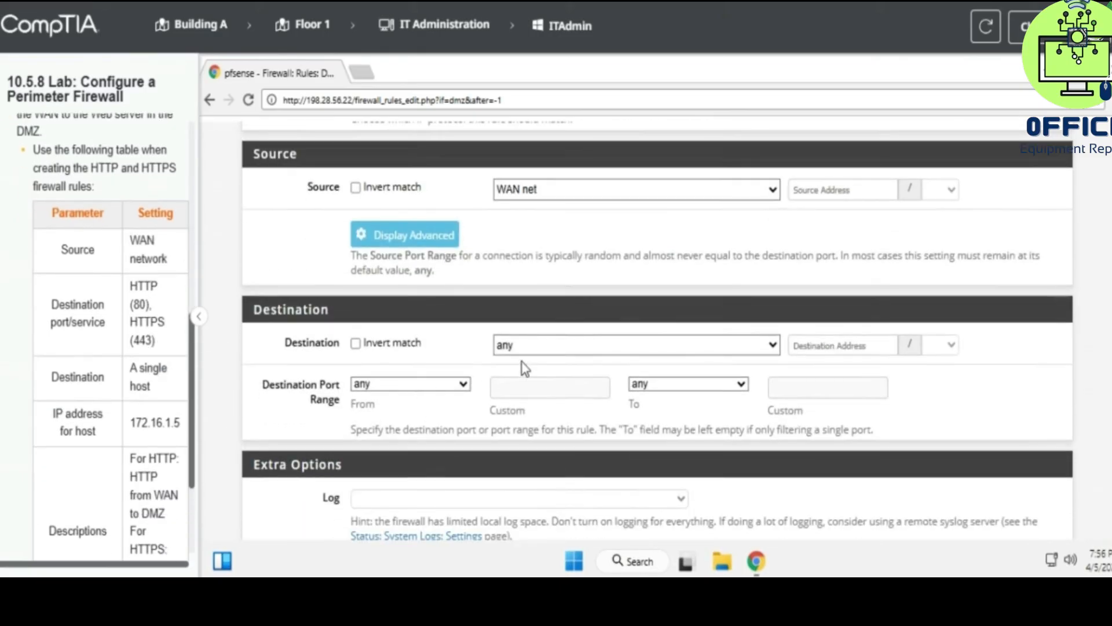
left_click(539, 360)
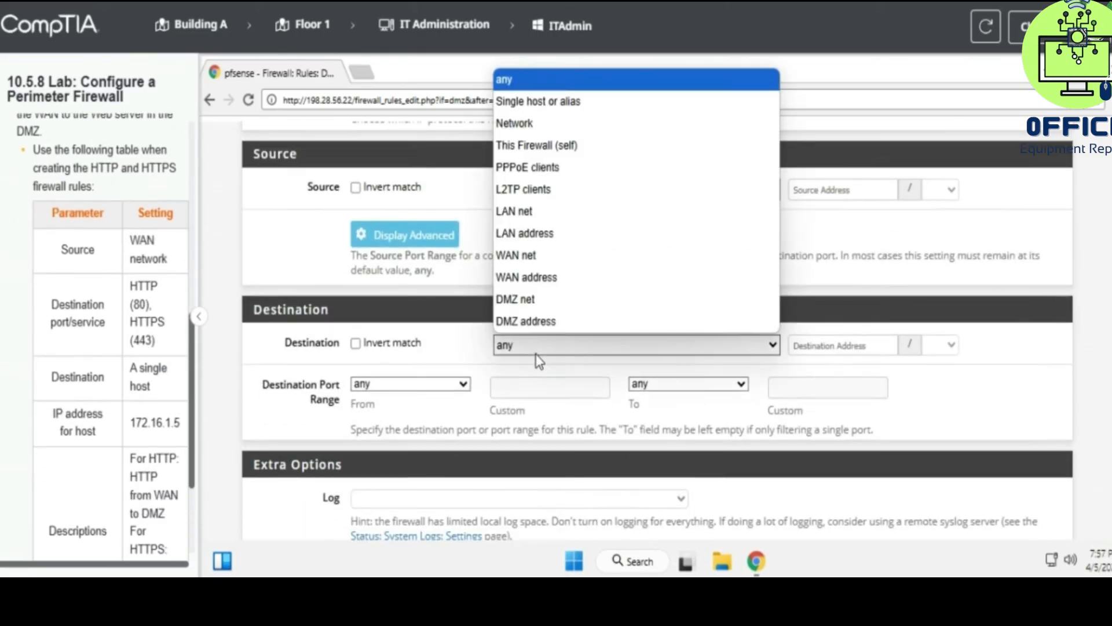
left_click(556, 105)
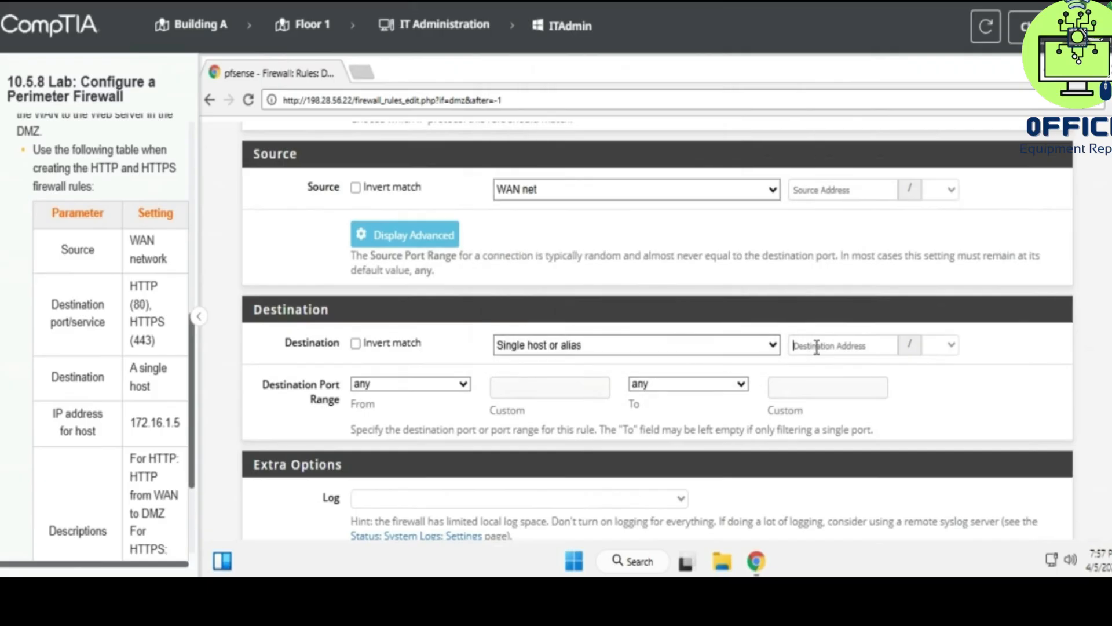
left_click_drag(128, 422, 183, 424)
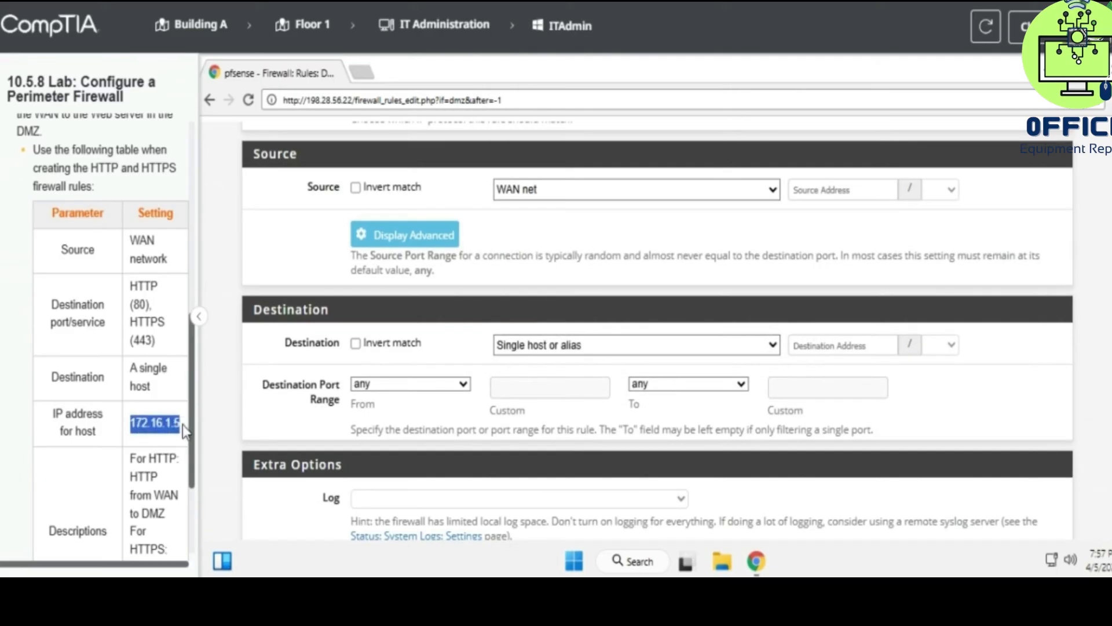
left_click(807, 342)
type("172.16.1.15")
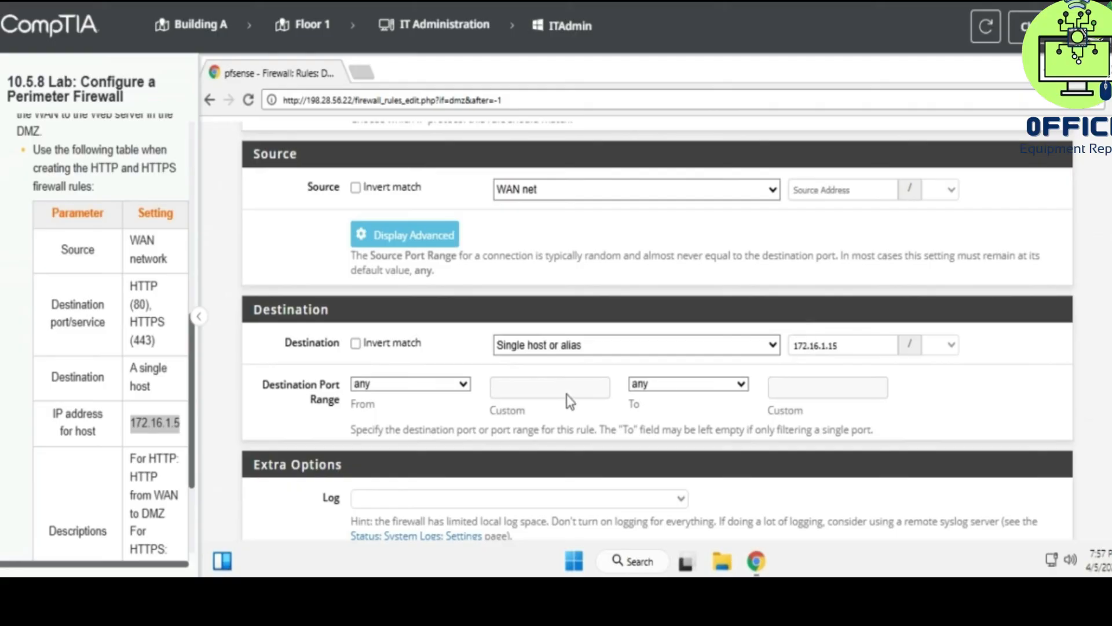
- Set the destination port range to HTTP (80)
left_click(422, 385)
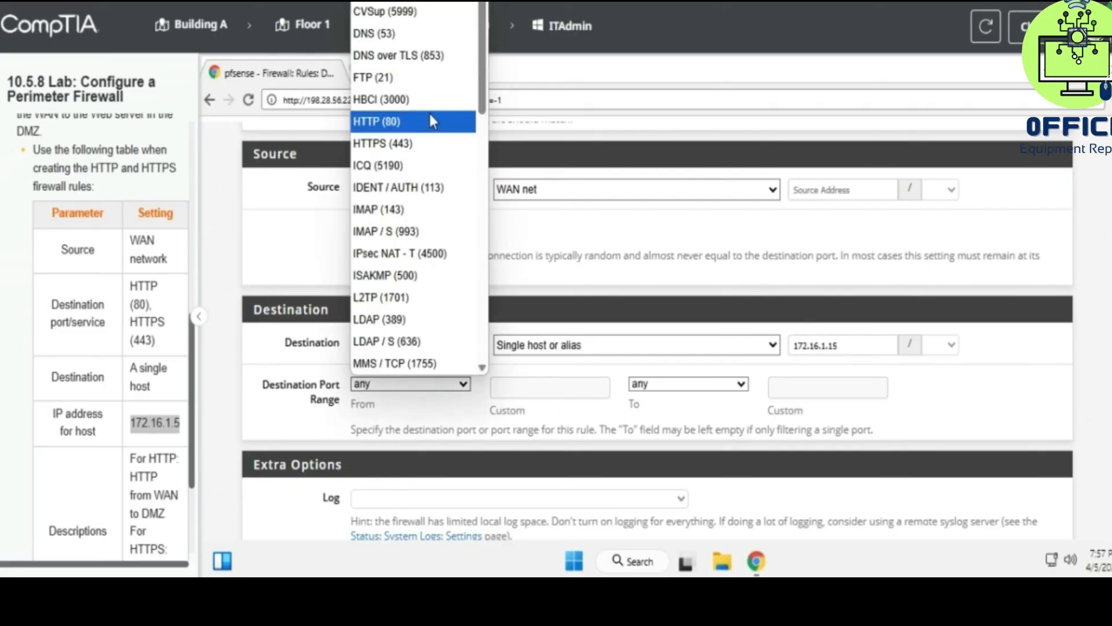
scroll(429, 113, "down", 2)
scroll(429, 114, "up", 2)
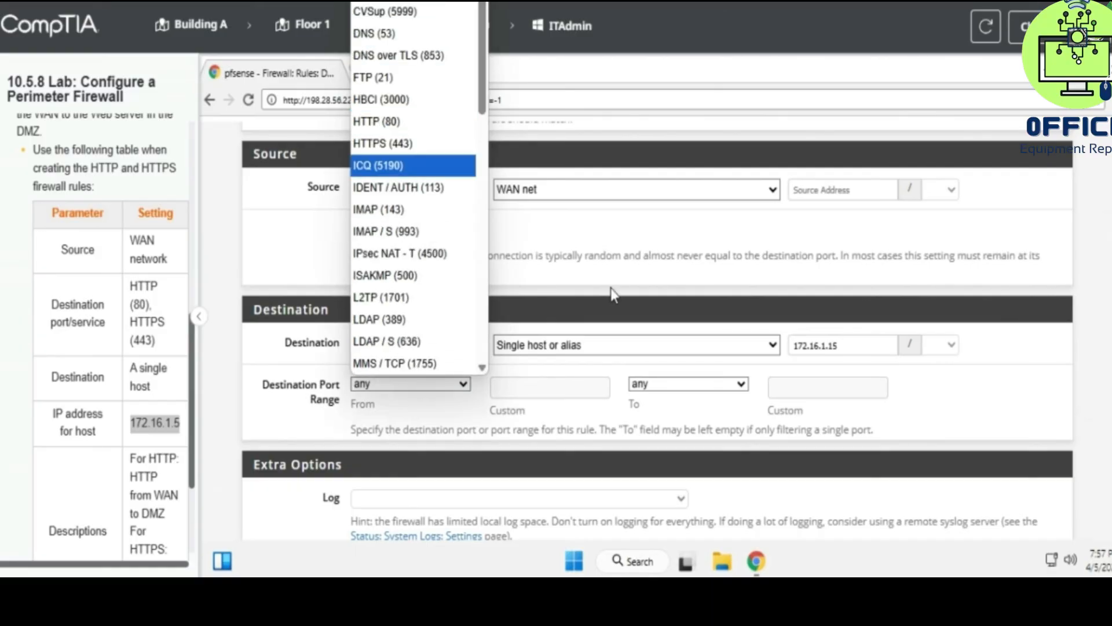
scroll(613, 288, "up", 1)
scroll(613, 288, "up", 1)
left_click(377, 448)
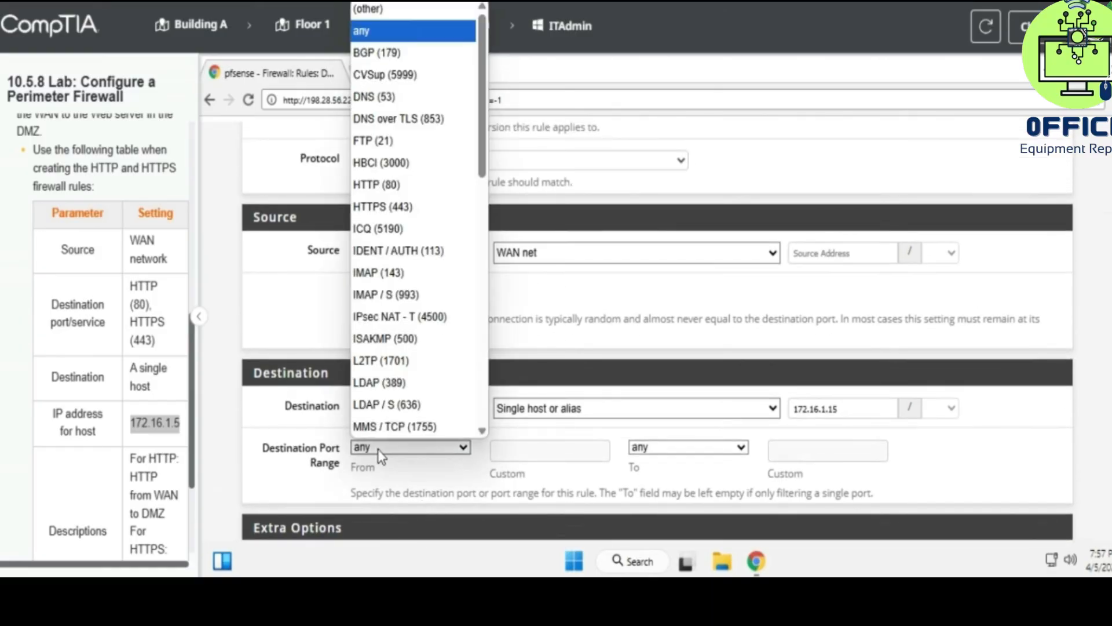
left_click(407, 186)
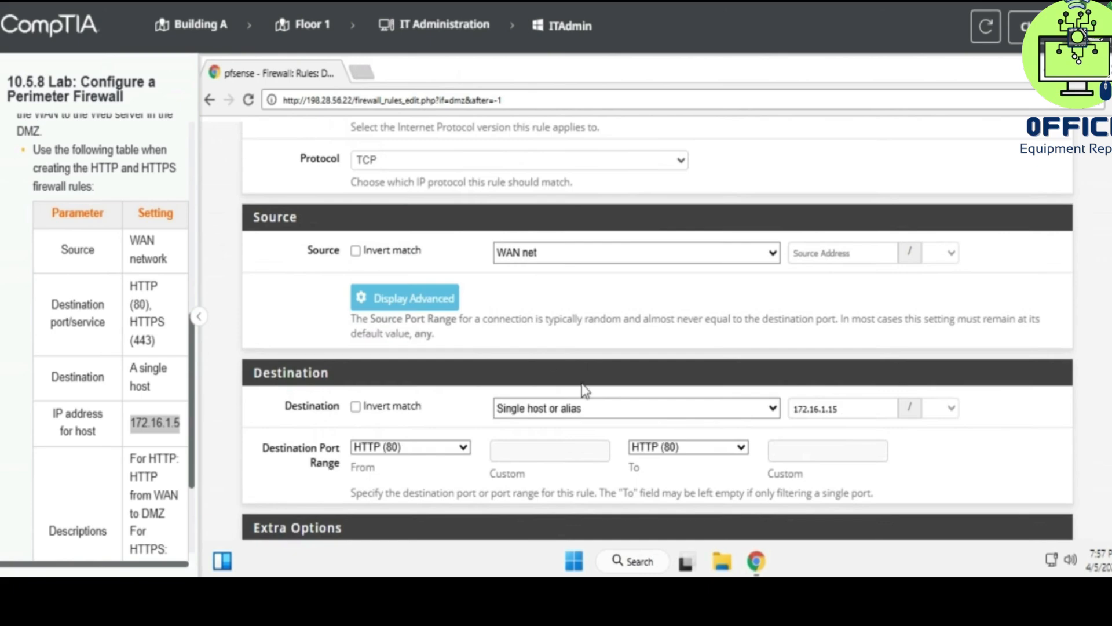
scroll(584, 390, "down", 5)
left_click(431, 363)
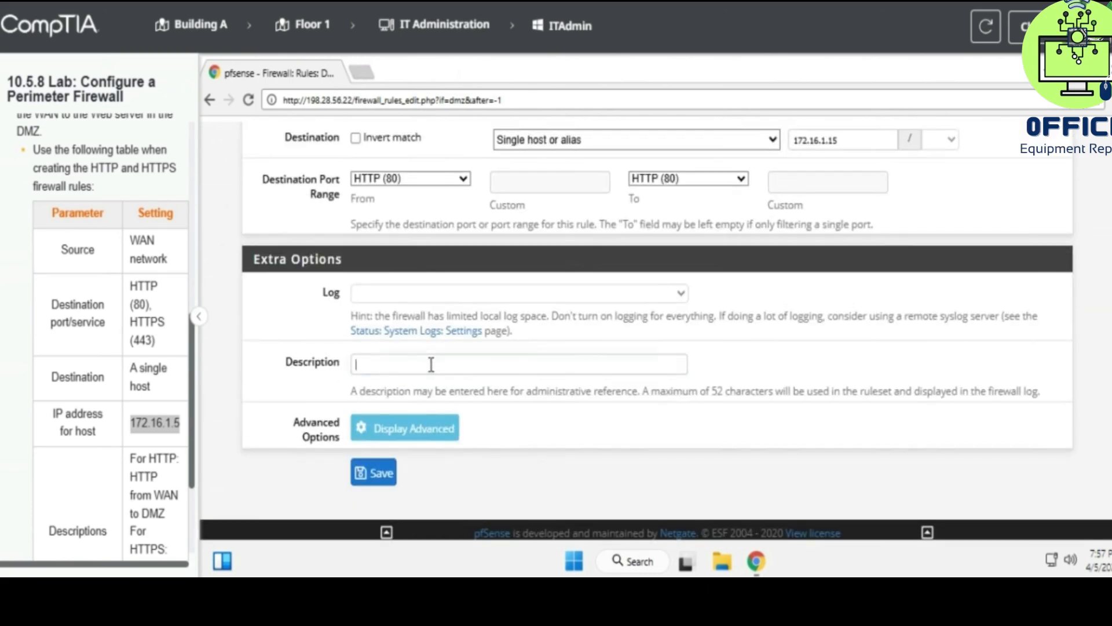
- Give the rule the description 'HTTP from WAN to DMZ' and save it
scroll(128, 458, "down", 1)
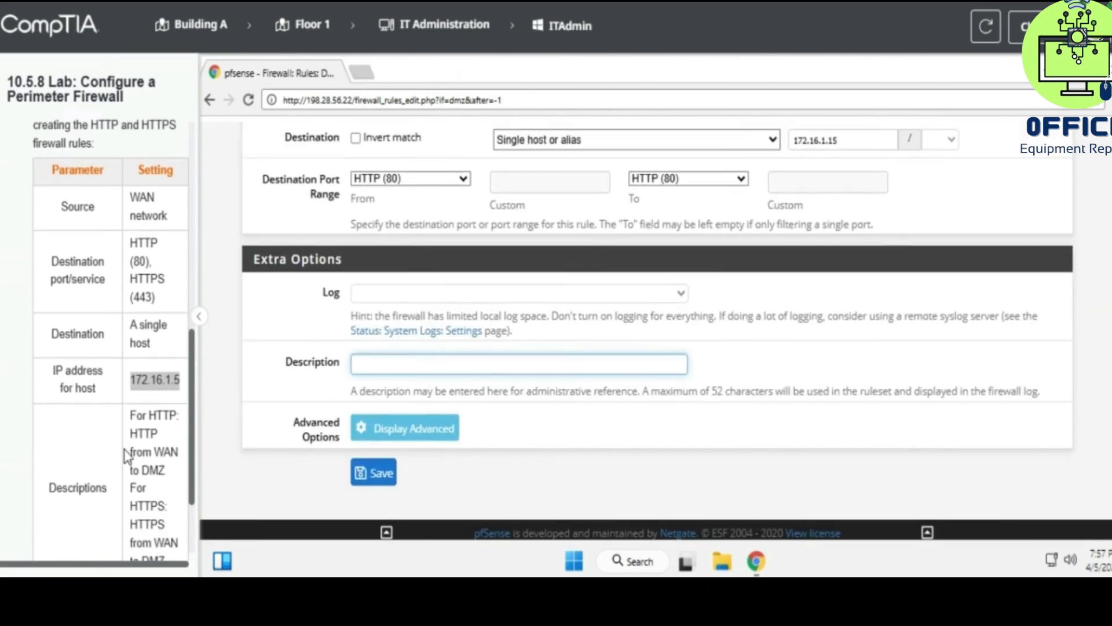
left_click(127, 413)
left_click_drag(42, 483, 108, 470)
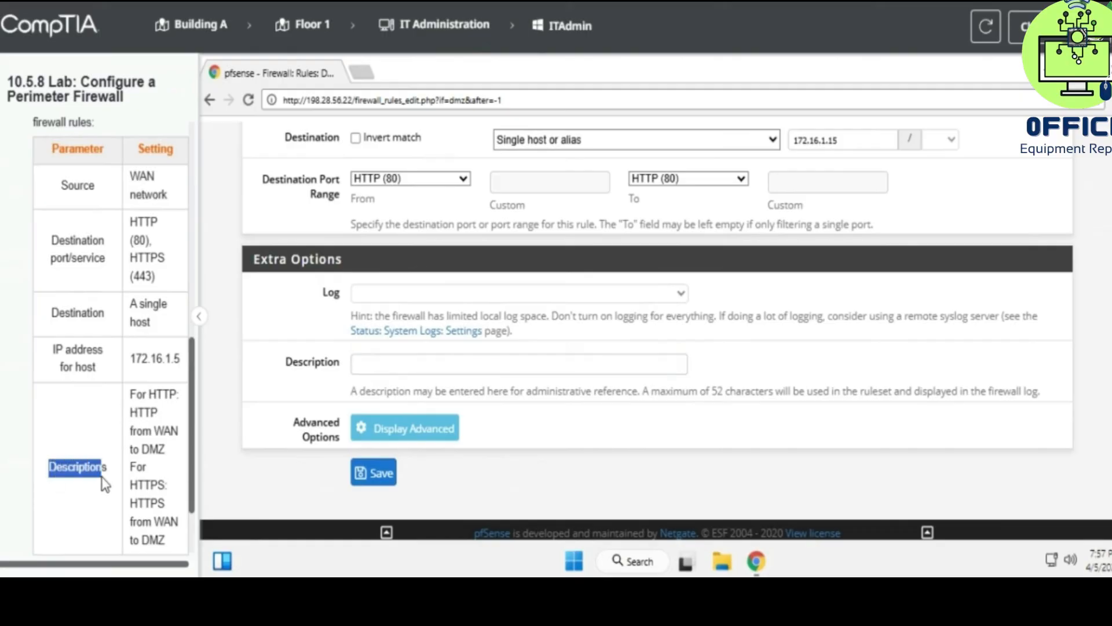
left_click(148, 429)
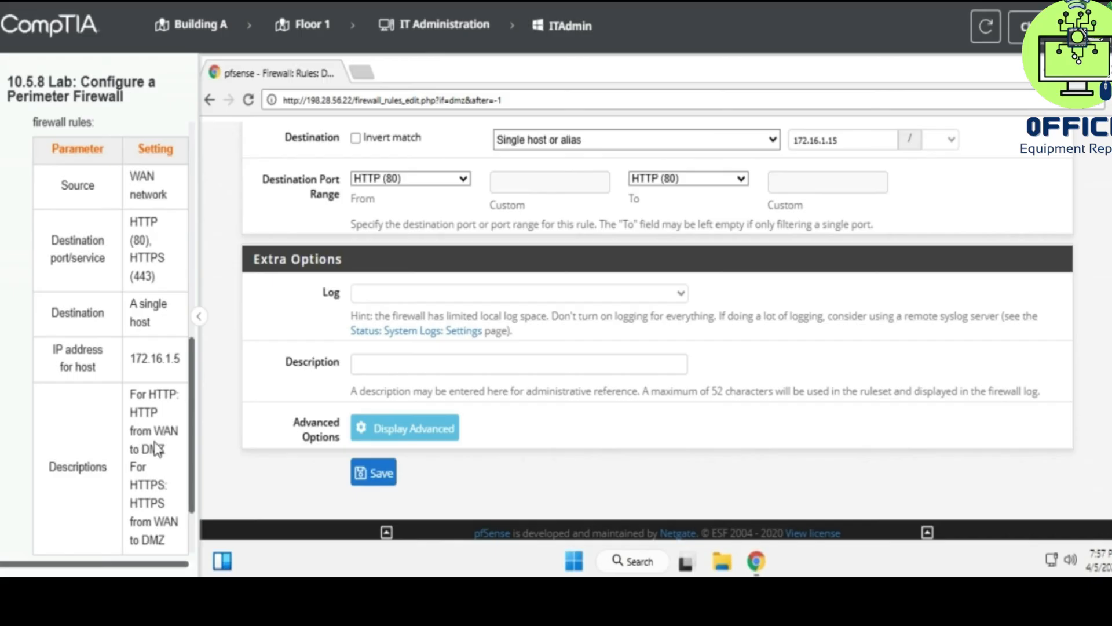
left_click(404, 363)
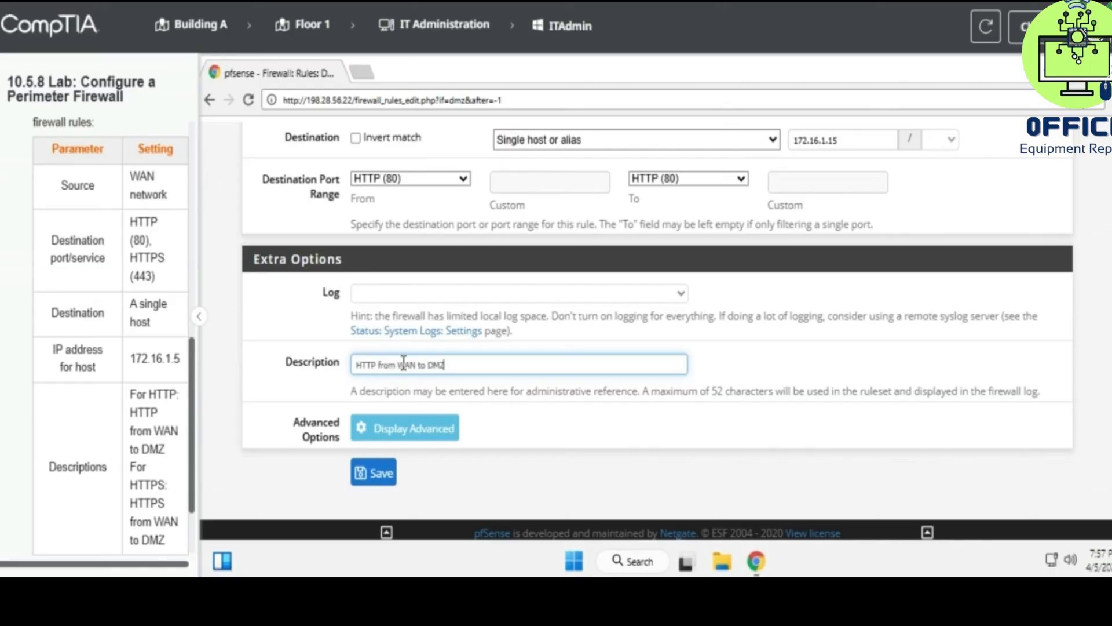
left_click(392, 471)
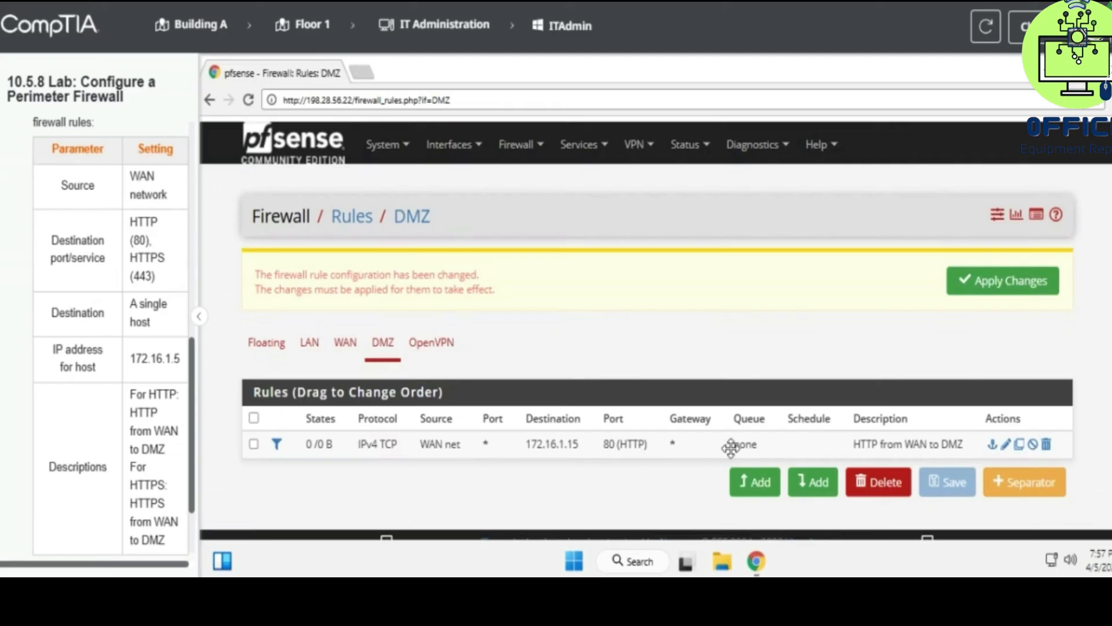
left_click(739, 482)
- Set the new rule's source to WAN net and destination to single host 172.16.1.5
scroll(370, 330, "down", 4)
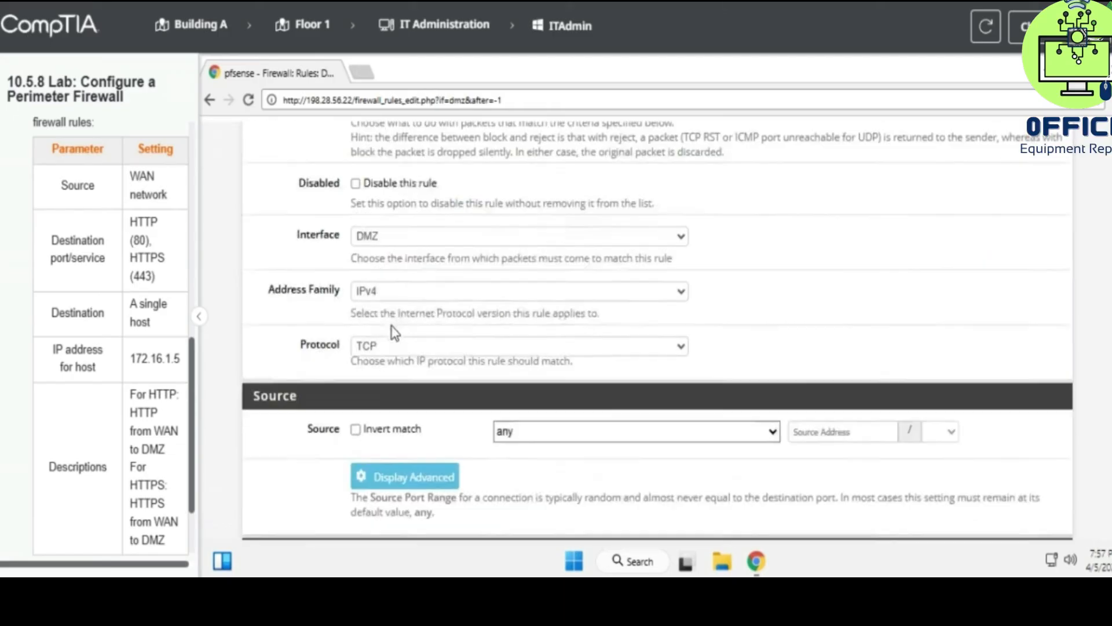
scroll(394, 330, "down", 1)
left_click(548, 359)
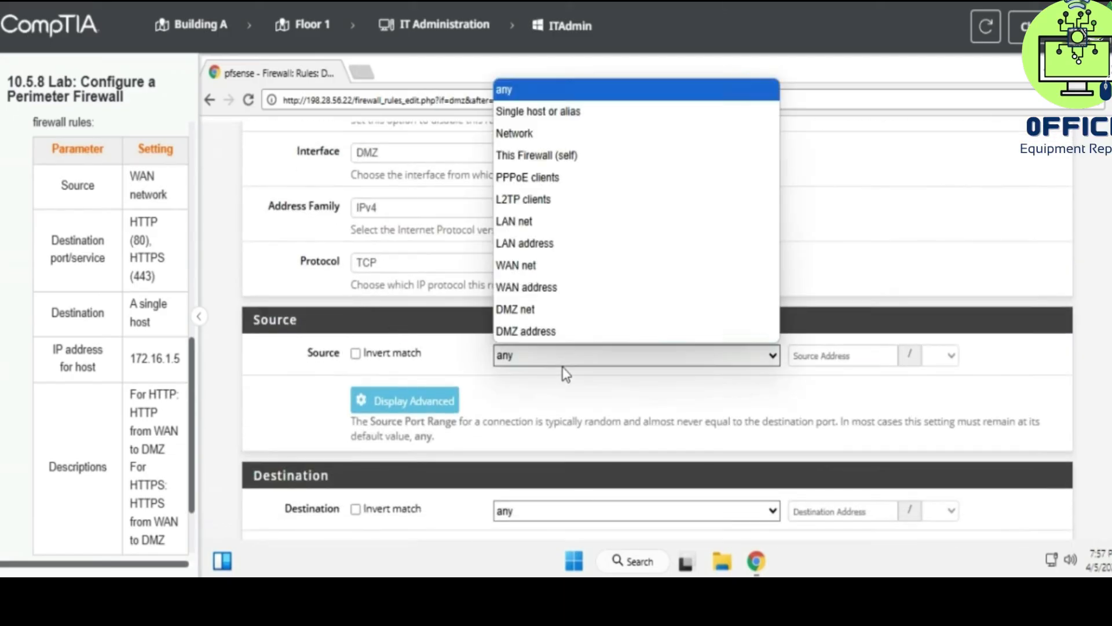
left_click(591, 264)
scroll(591, 265, "down", 3)
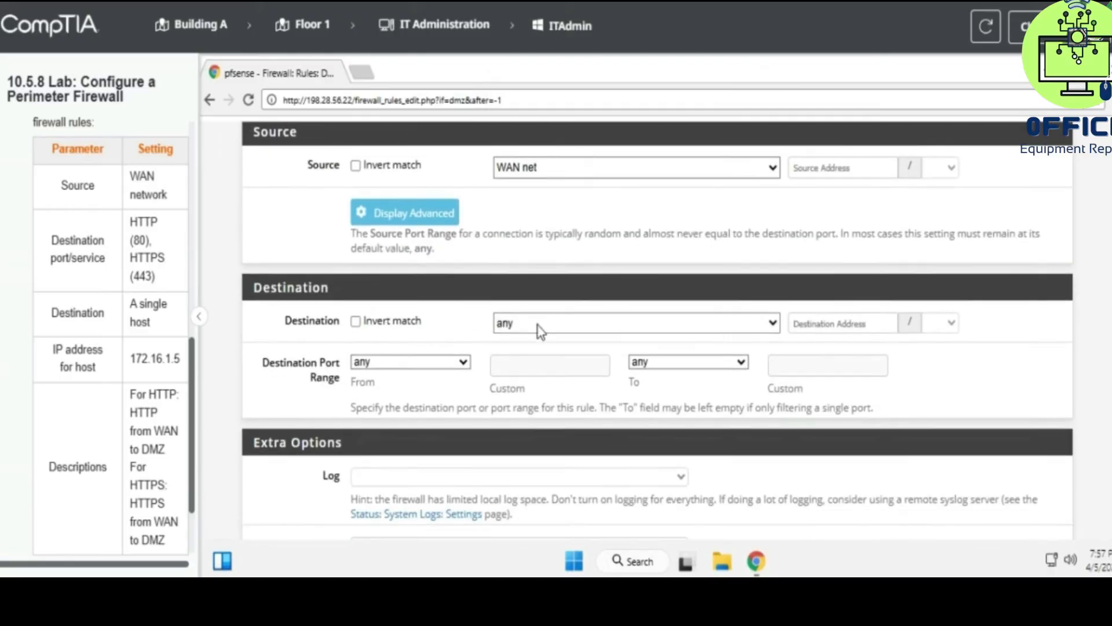
left_click(533, 325)
left_click(585, 77)
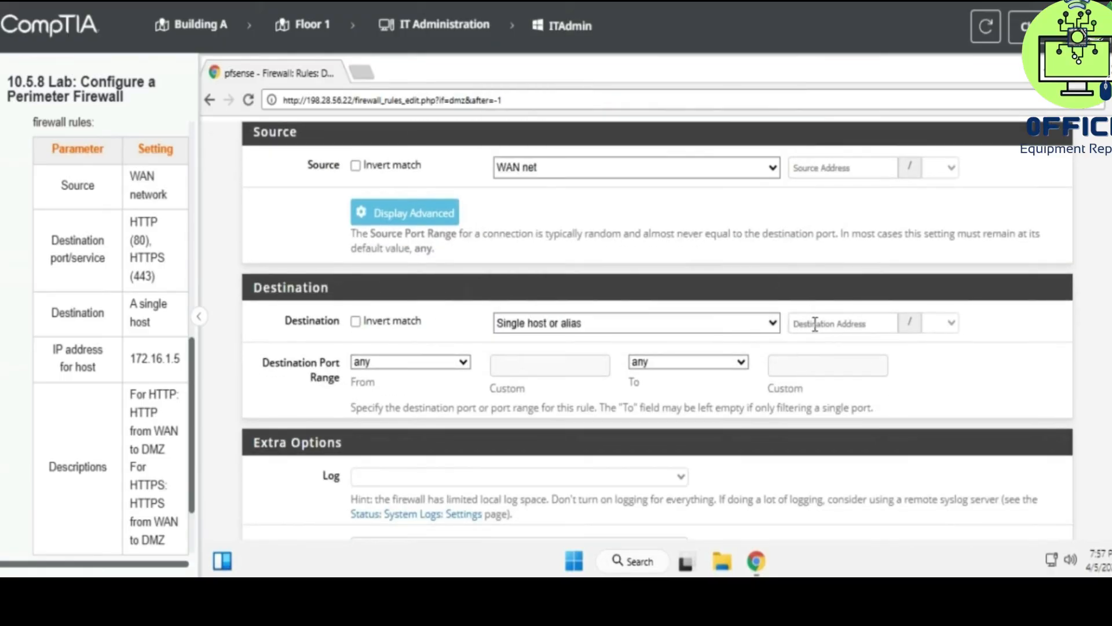
type("17")
- Set the destination port range to HTTPS (443)
left_click(461, 361)
scroll(446, 271, "down", 5)
scroll(446, 271, "down", 5)
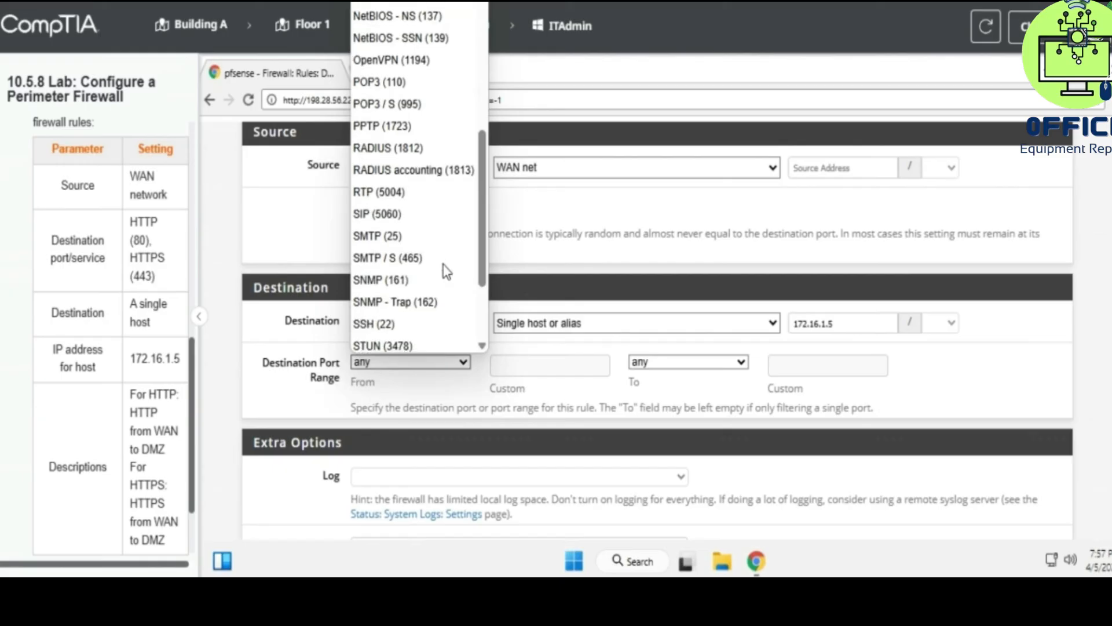
scroll(446, 271, "down", 3)
scroll(445, 271, "up", 8)
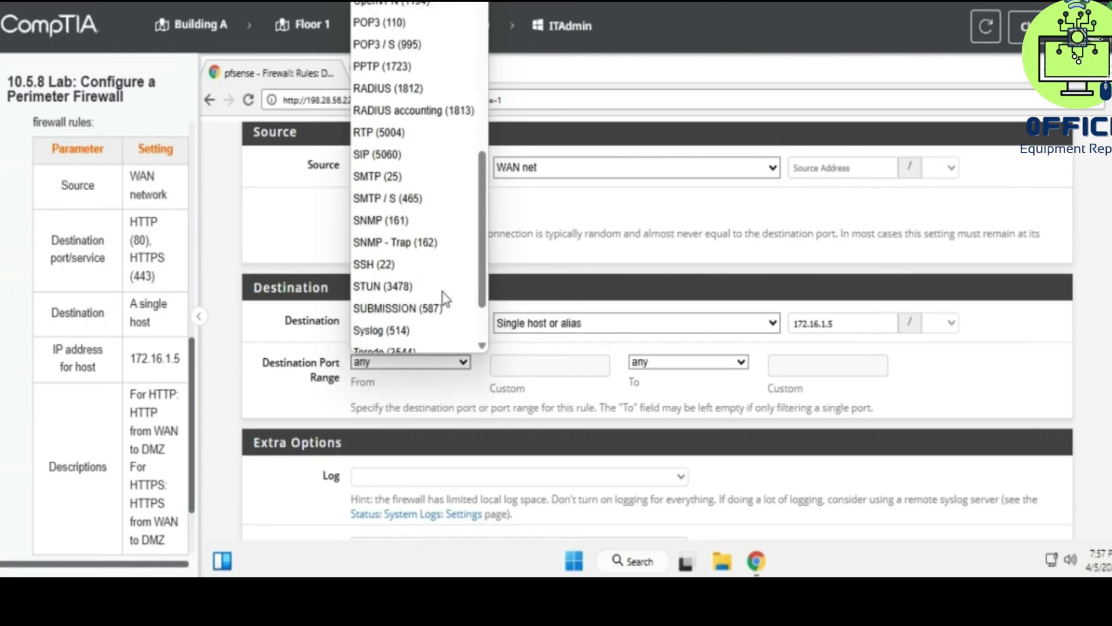
scroll(443, 299, "up", 8)
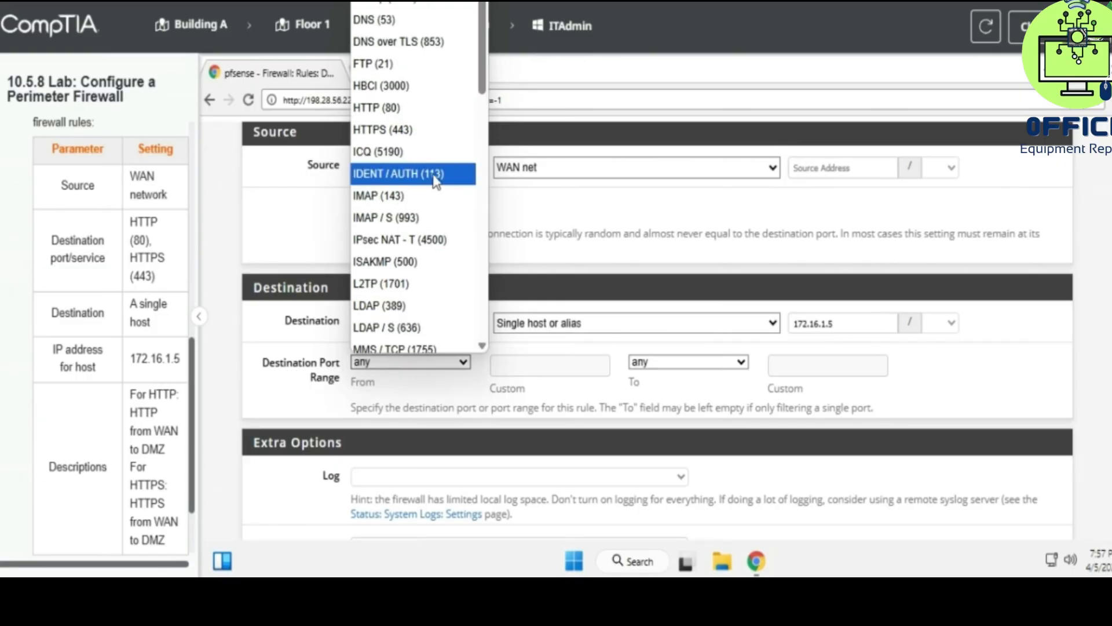
left_click(398, 129)
scroll(536, 383, "down", 3)
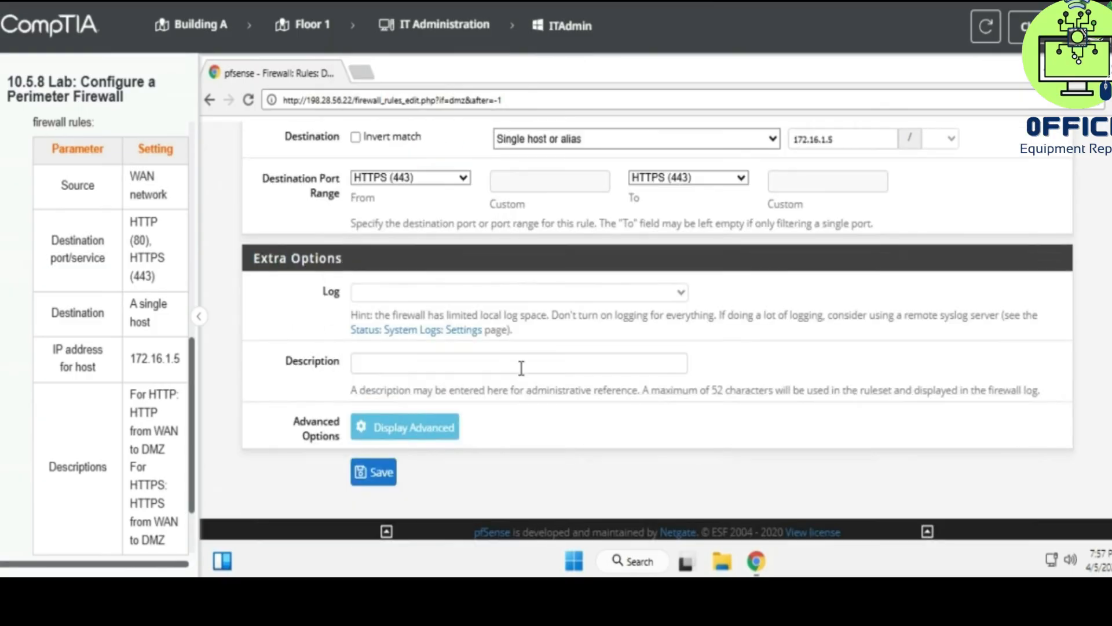
- Describe the rule as 'HTTPS from WAN to DMZ' and save it
left_click(522, 367)
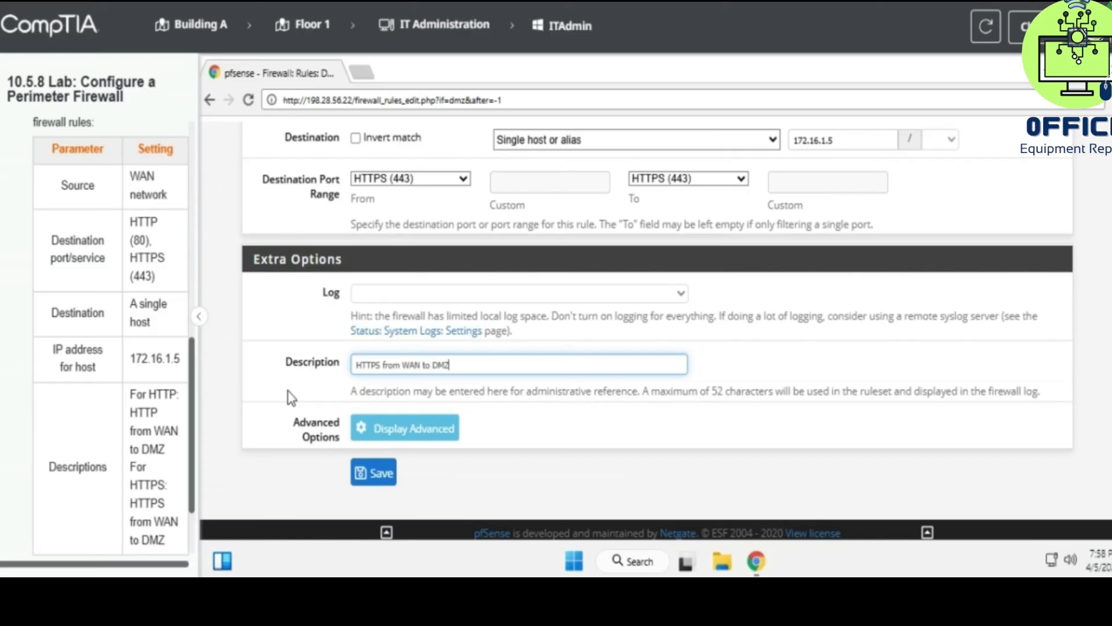
scroll(418, 452, "up", 2)
scroll(417, 452, "up", 10)
scroll(418, 452, "down", 14)
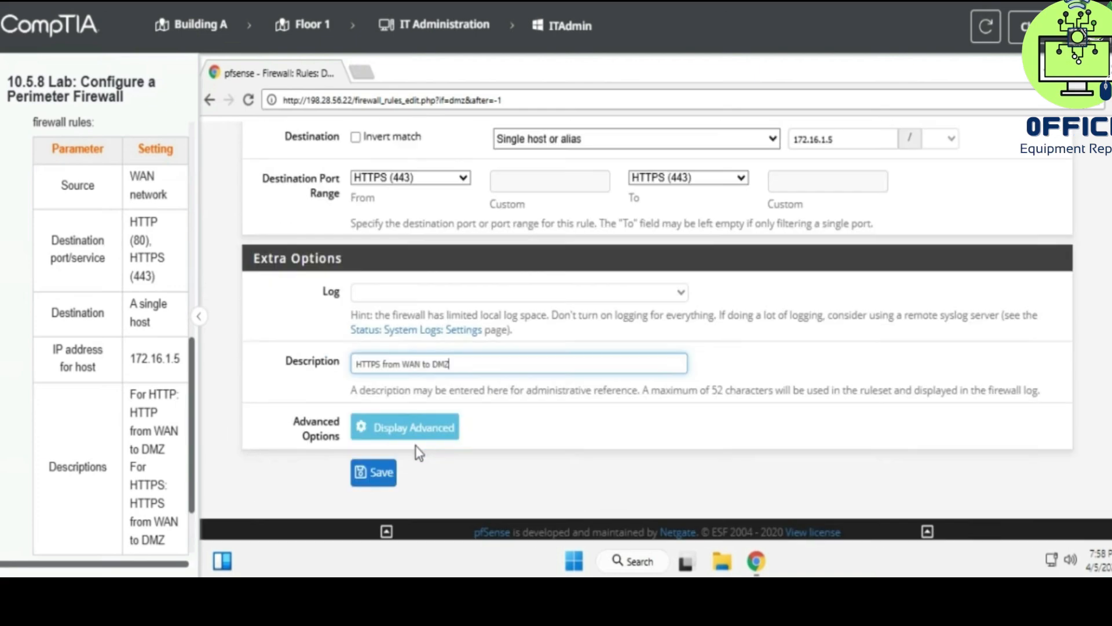
left_click(377, 474)
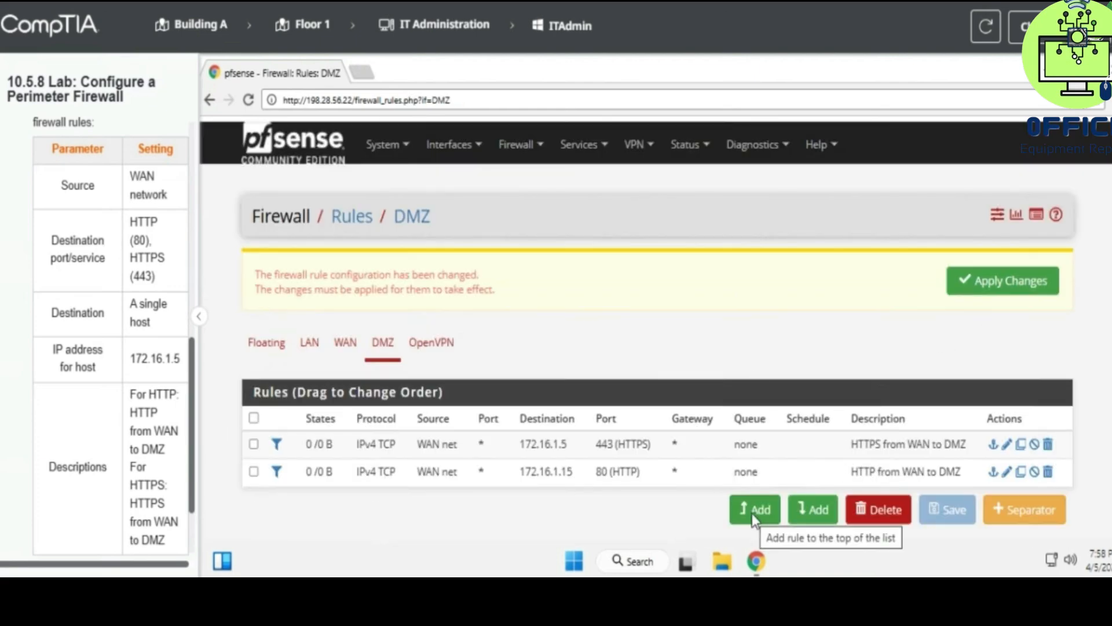
scroll(139, 391, "down", 2)
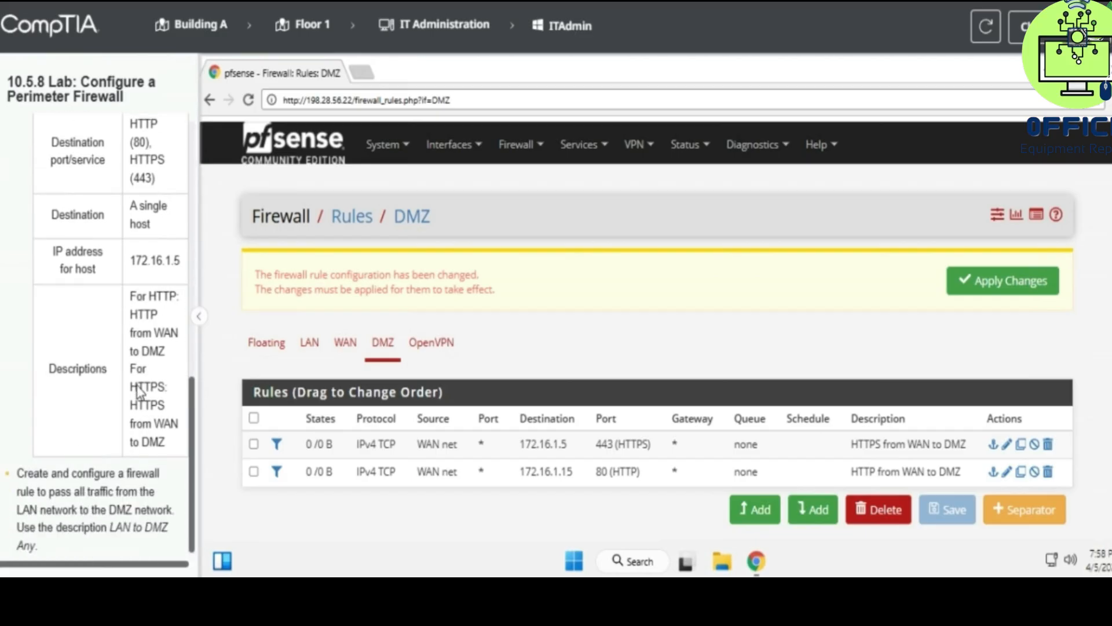
left_click_drag(21, 475, 122, 479)
left_click_drag(39, 491, 118, 498)
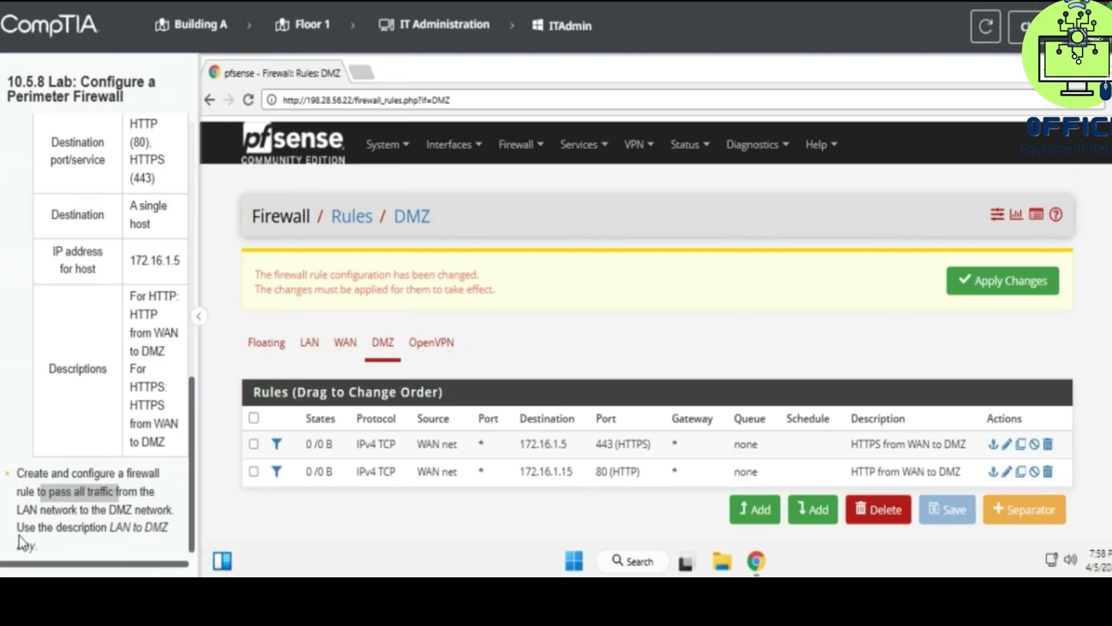
left_click_drag(107, 533, 168, 532)
left_click_drag(33, 491, 114, 491)
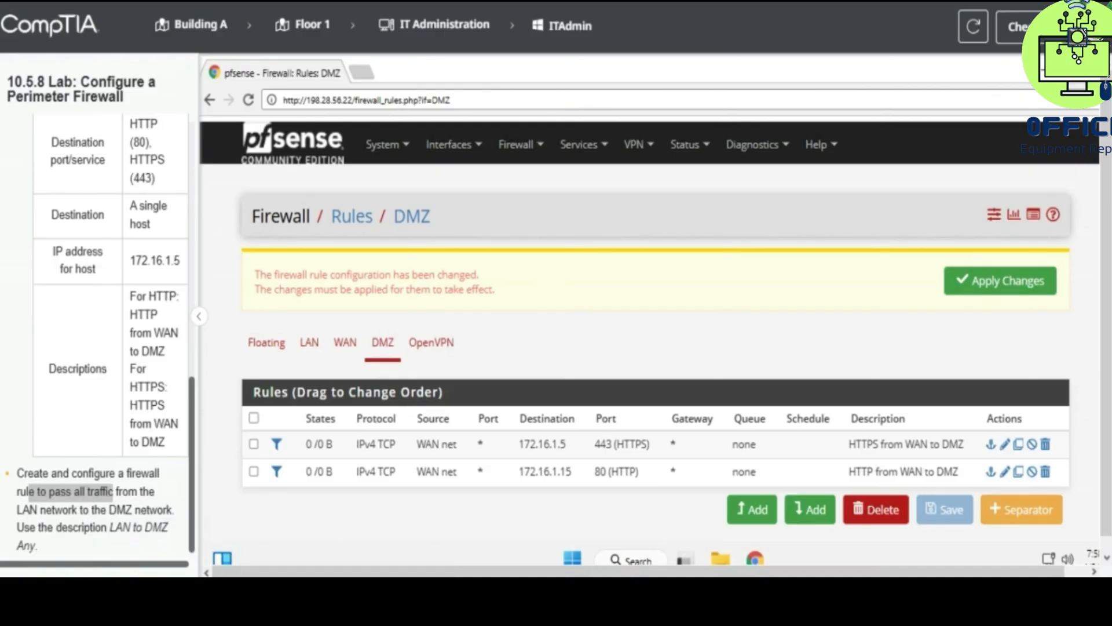
- Start a new DMZ rule that matches any protocol
left_click(752, 509)
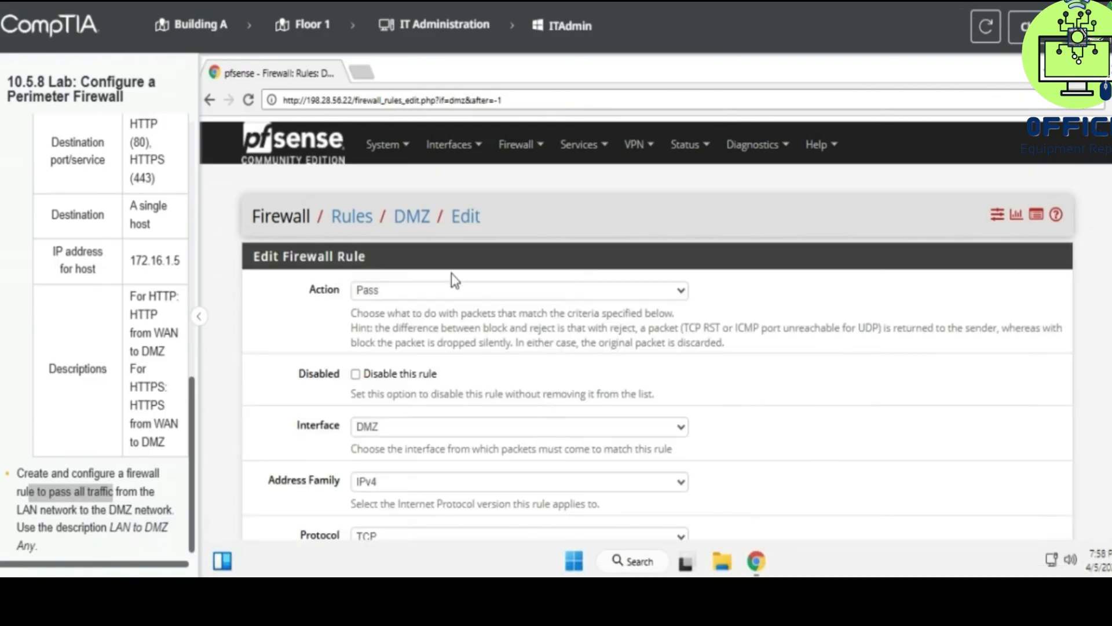
scroll(440, 295, "down", 3)
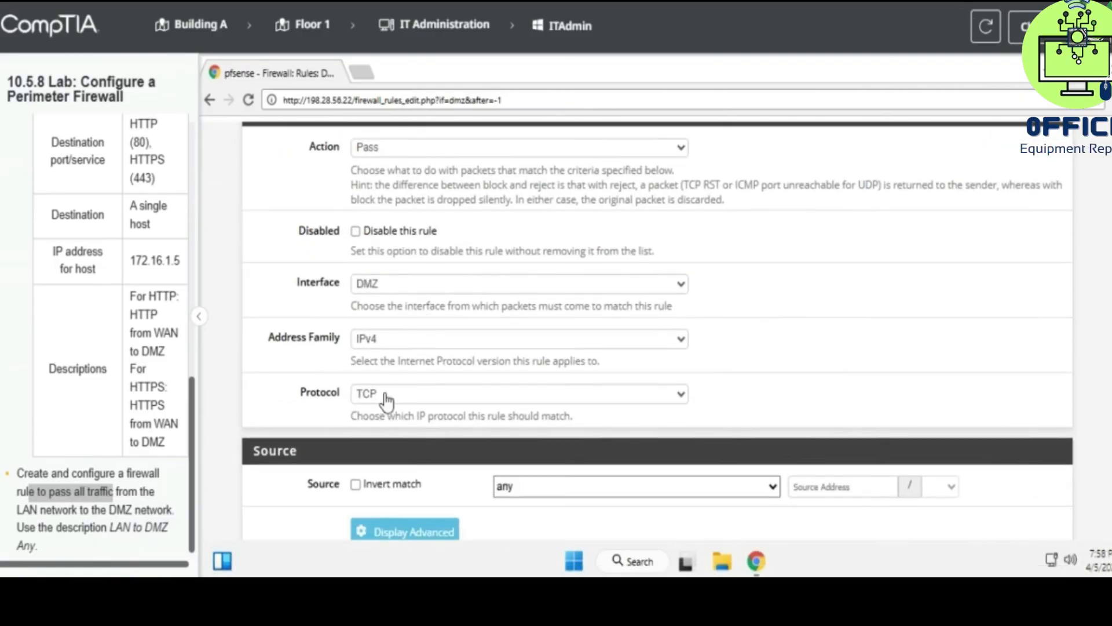
left_click(387, 399)
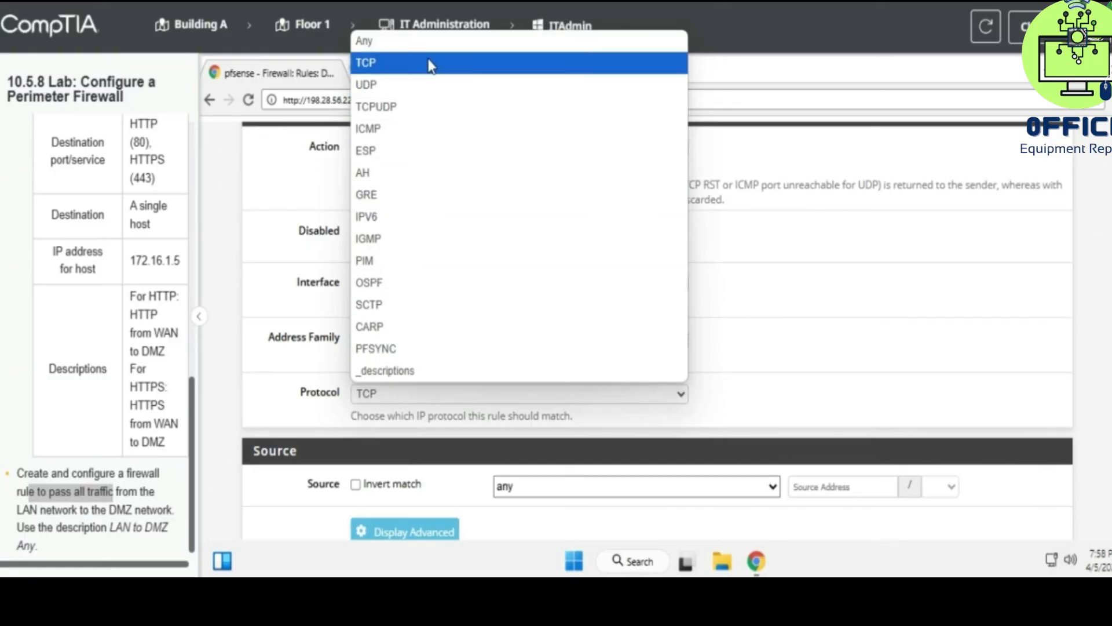
left_click(405, 42)
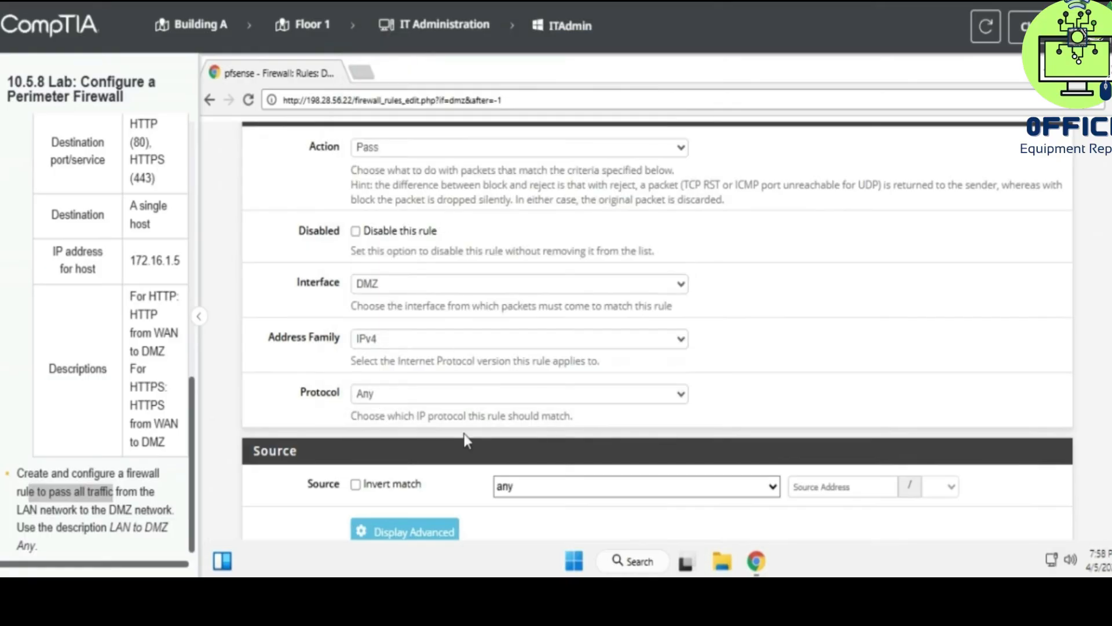
- Set the rule's source to LAN net and destination to DMZ net
scroll(466, 440, "down", 2)
left_click(553, 400)
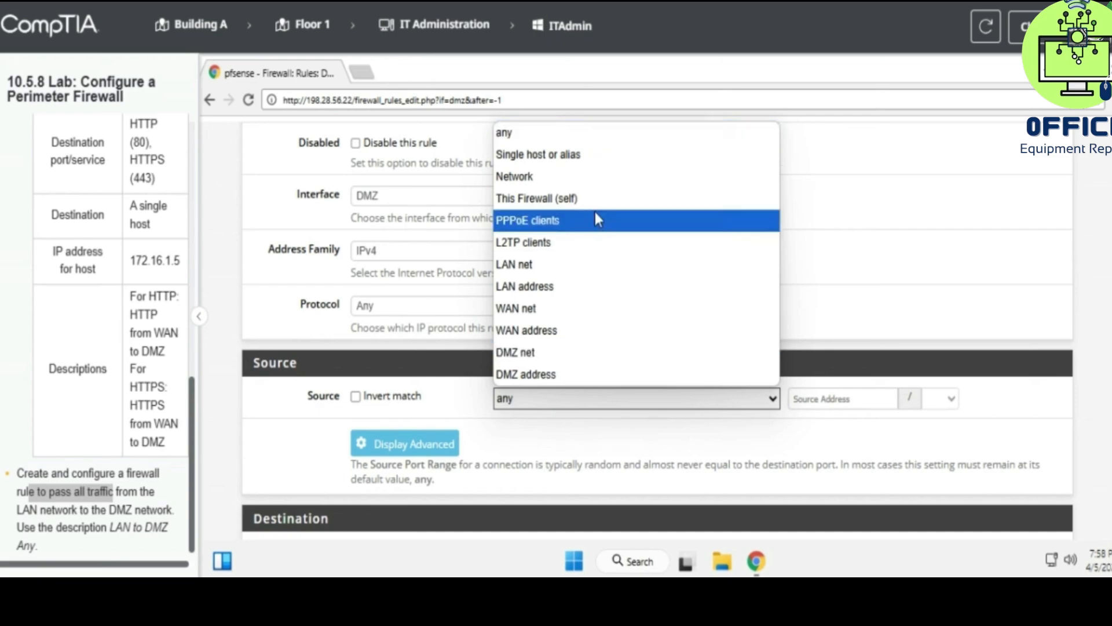
left_click(576, 158)
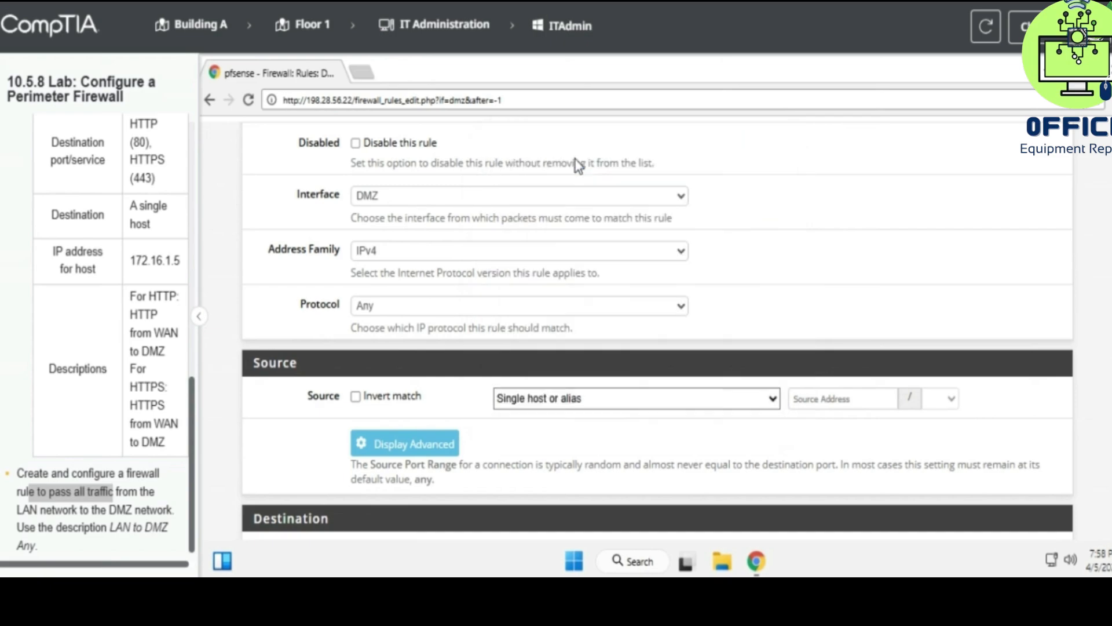
scroll(562, 335, "down", 2)
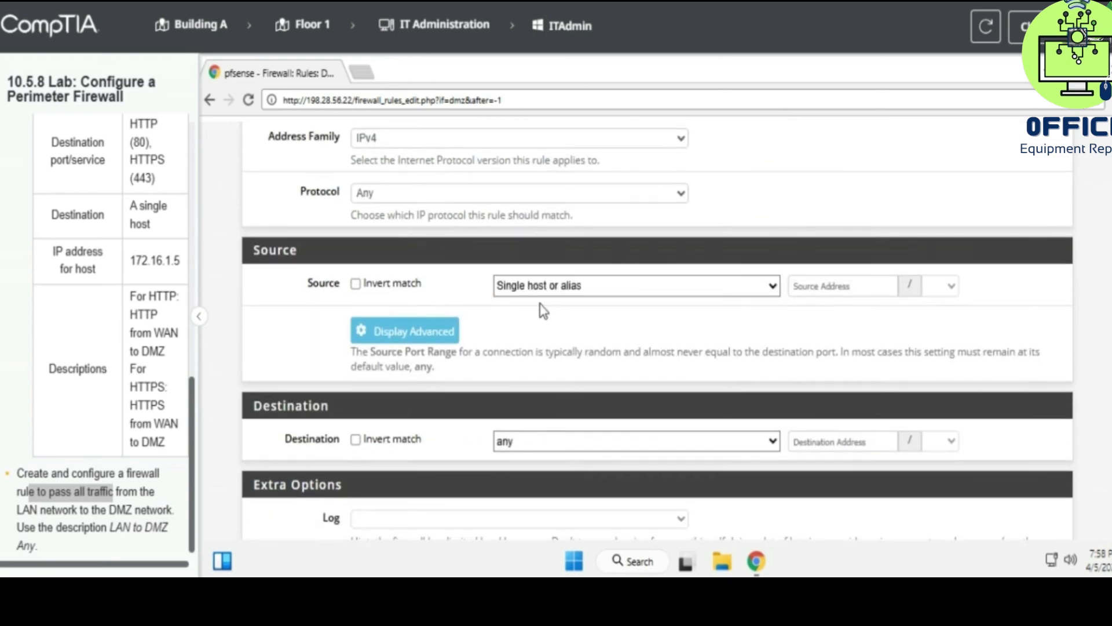
left_click(527, 287)
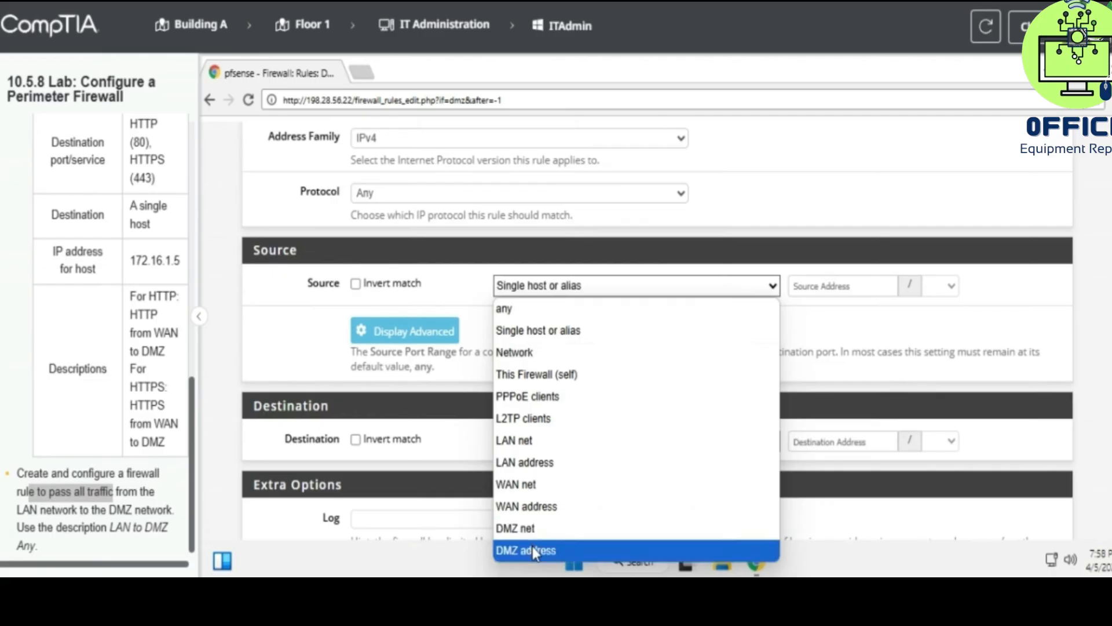
left_click(523, 443)
left_click(530, 442)
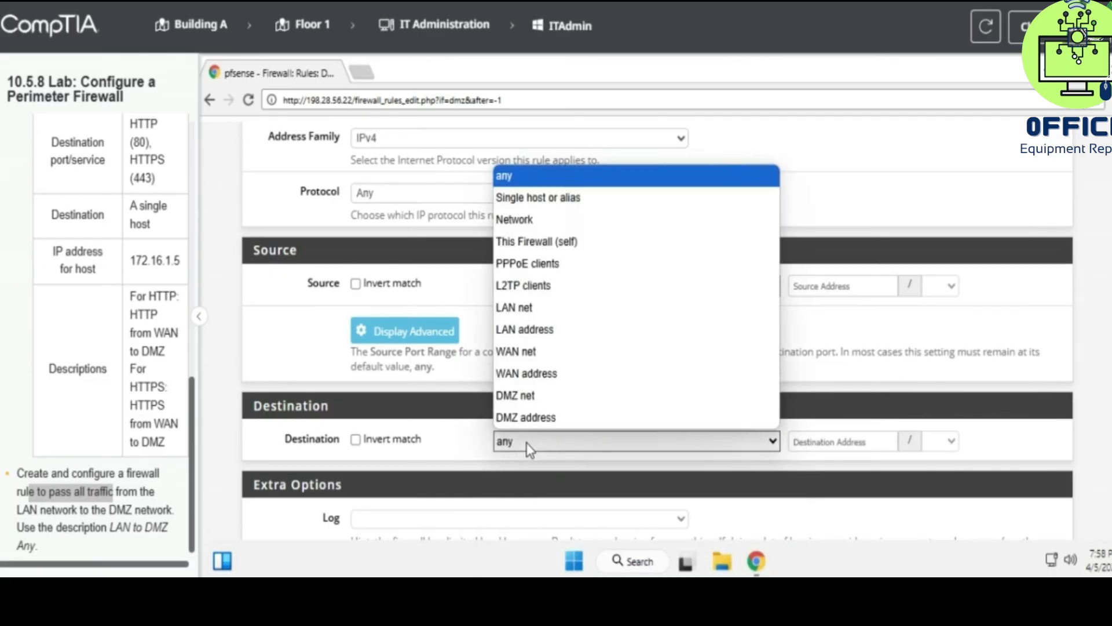
left_click(548, 400)
- Describe the rule as 'LAN to DMZ Any' and save it
scroll(522, 417, "down", 4)
left_click(387, 376)
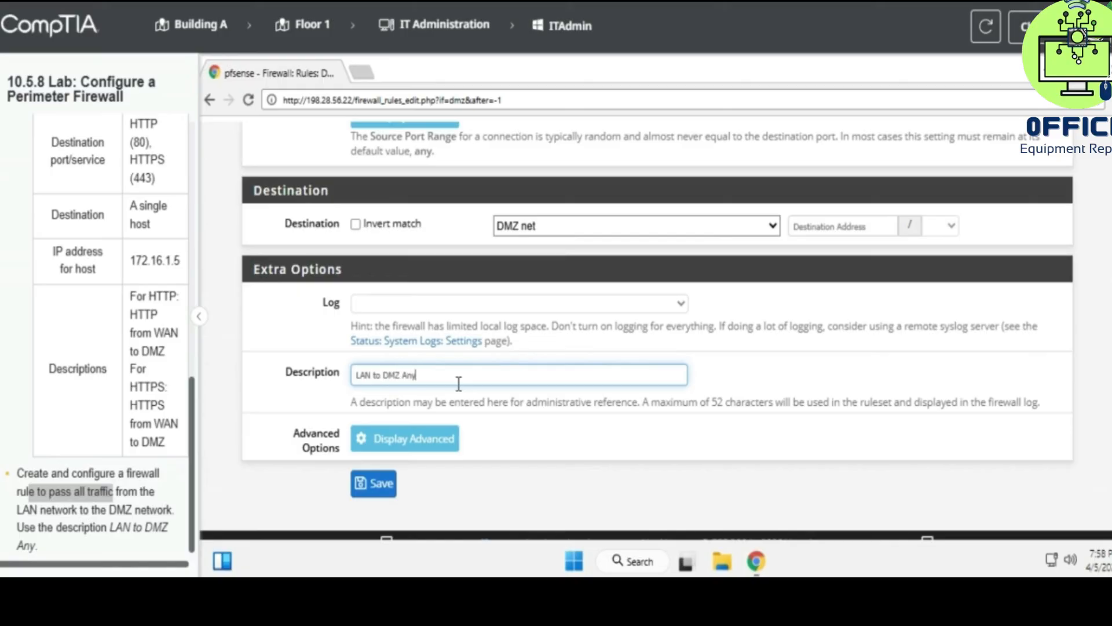
left_click(358, 483)
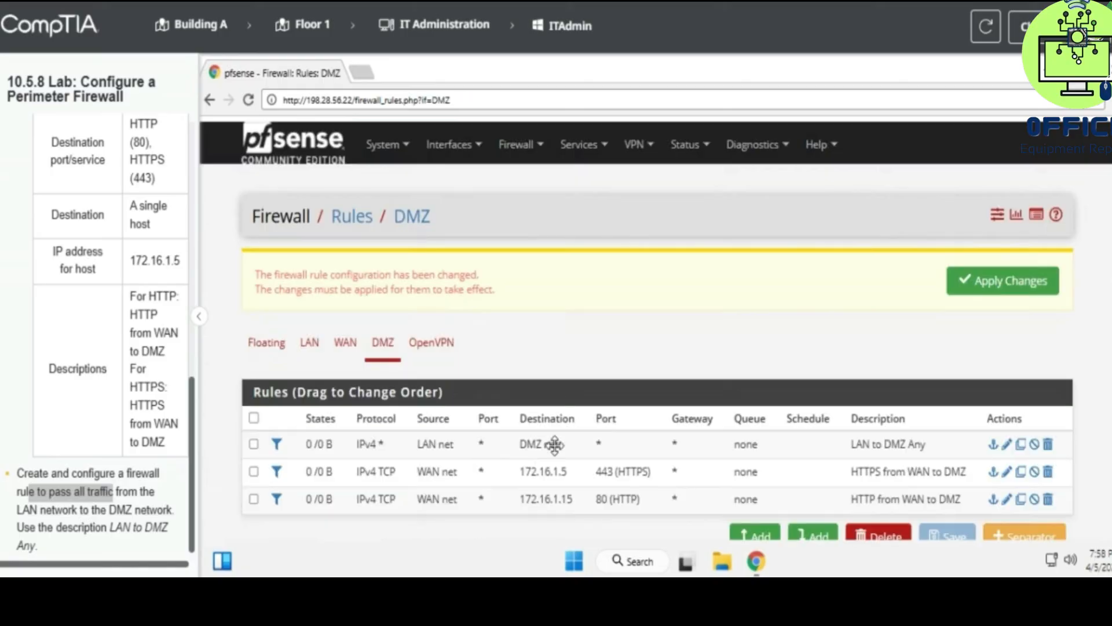
- Apply the pending DMZ rule changes and review the three listed rules
scroll(767, 421, "down", 2)
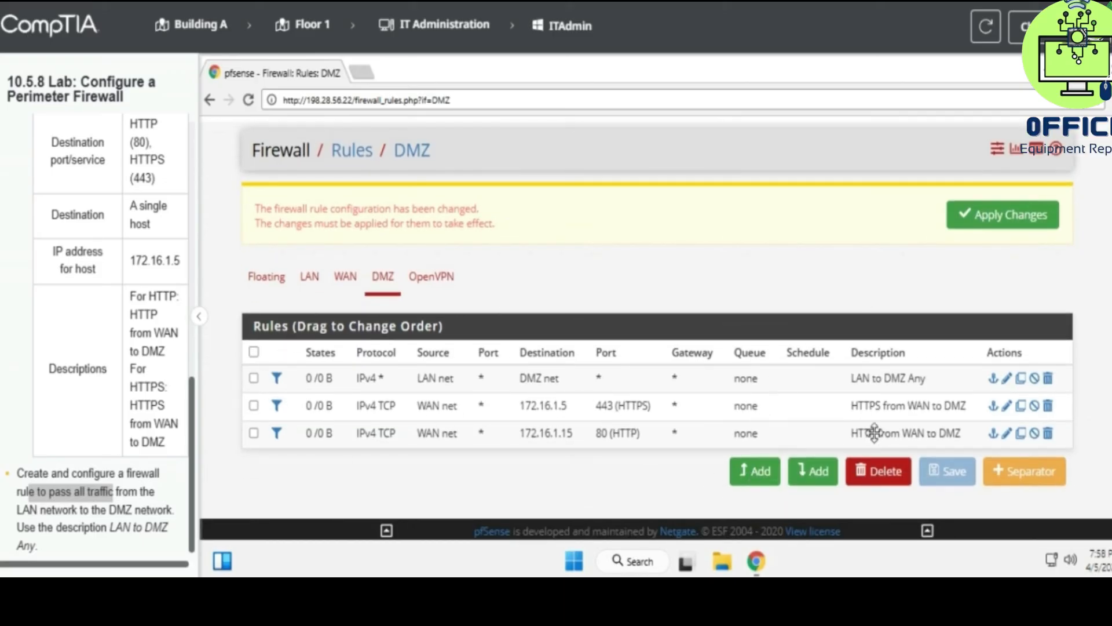
left_click(966, 218)
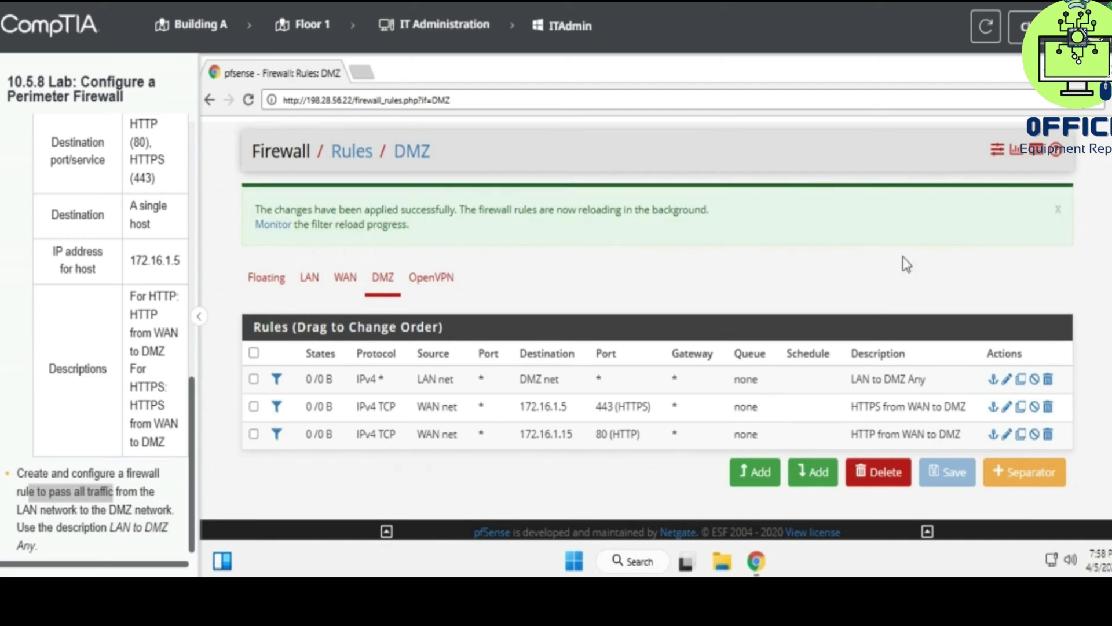
scroll(859, 280, "up", 2)
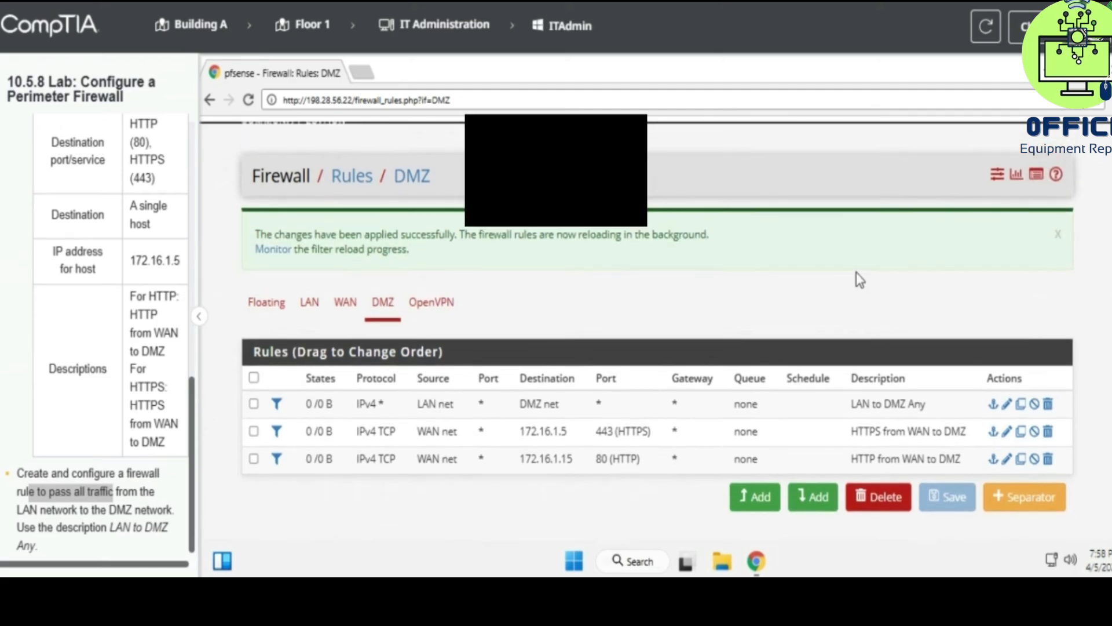
scroll(859, 282, "down", 1)
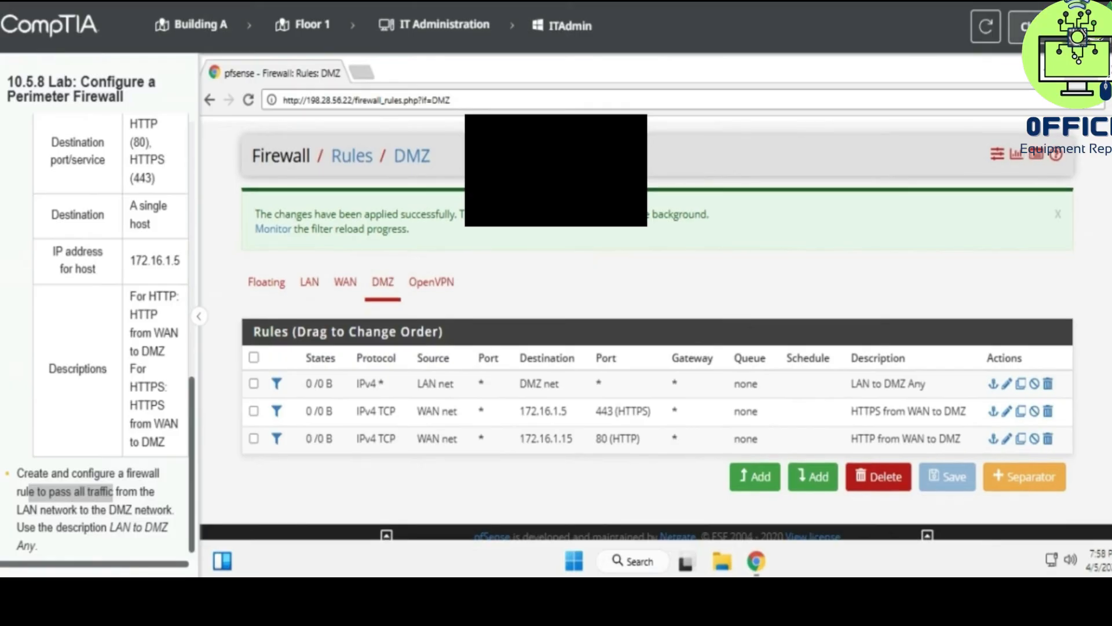
left_click(1057, 26)
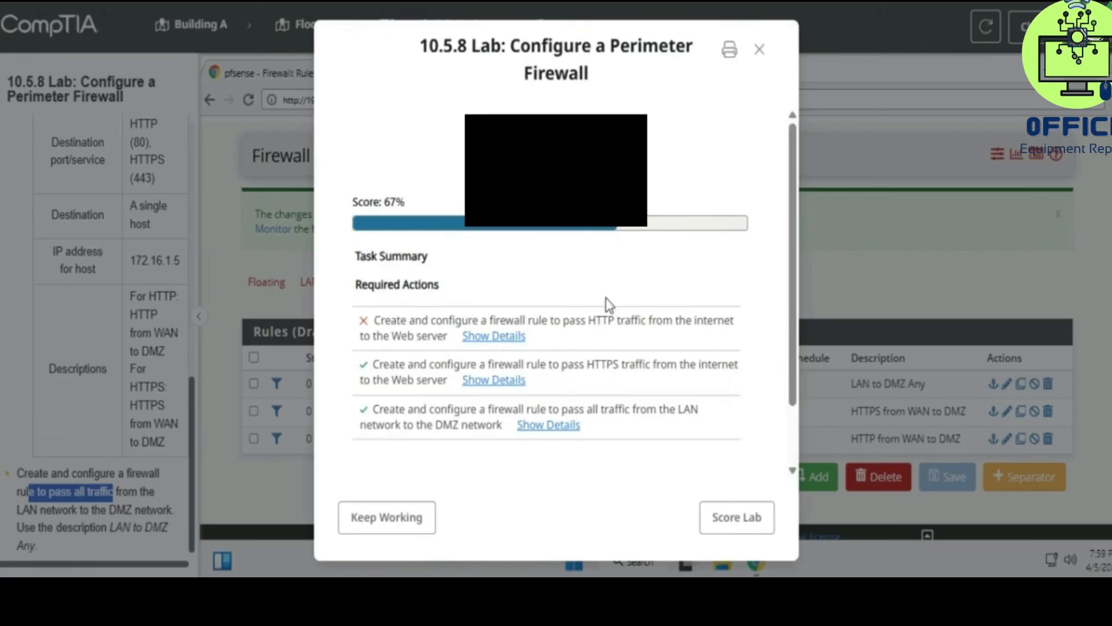
left_click(510, 341)
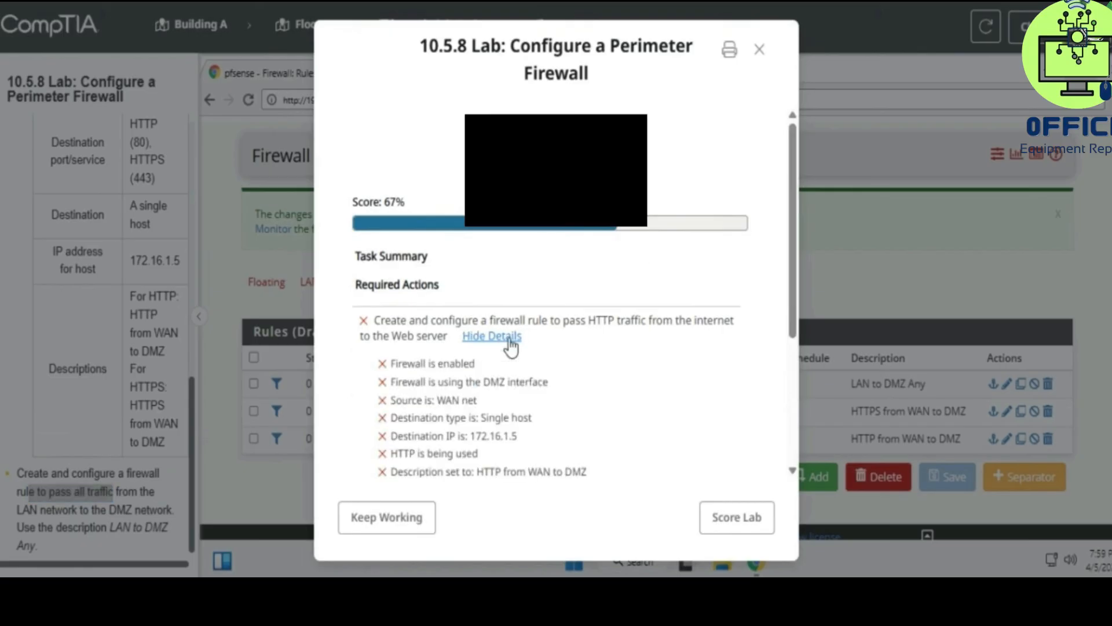
left_click(510, 342)
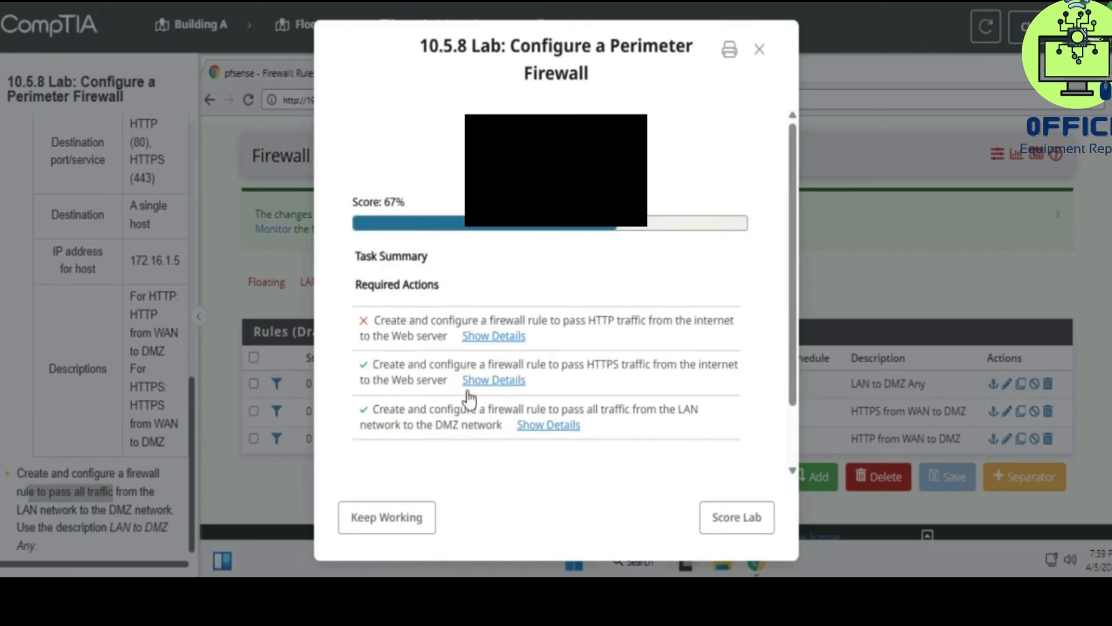
left_click(408, 522)
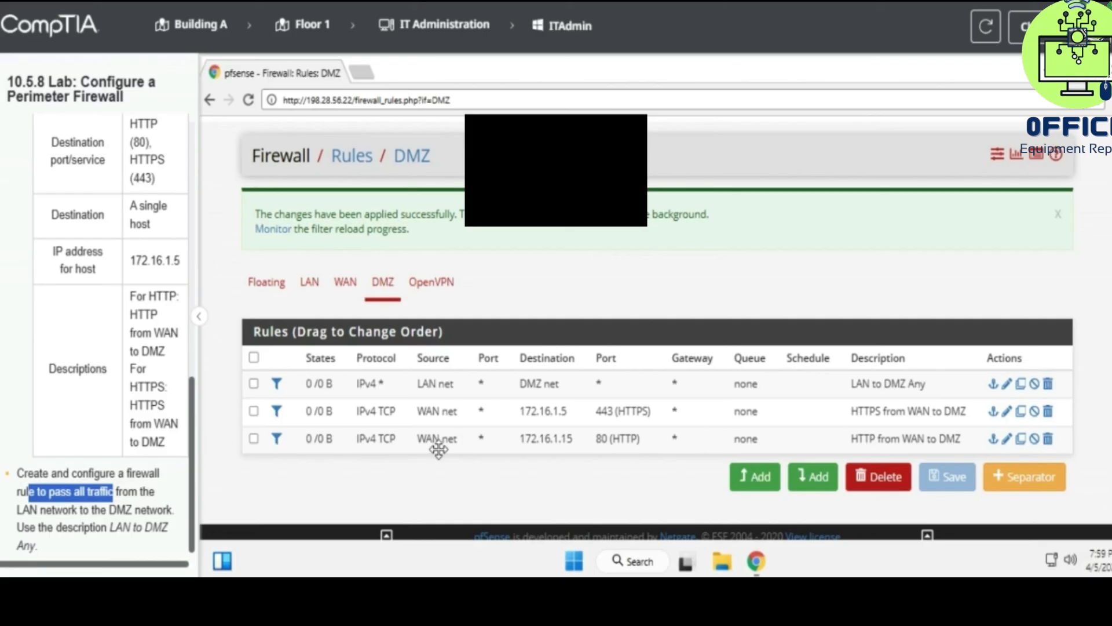
left_click(1007, 438)
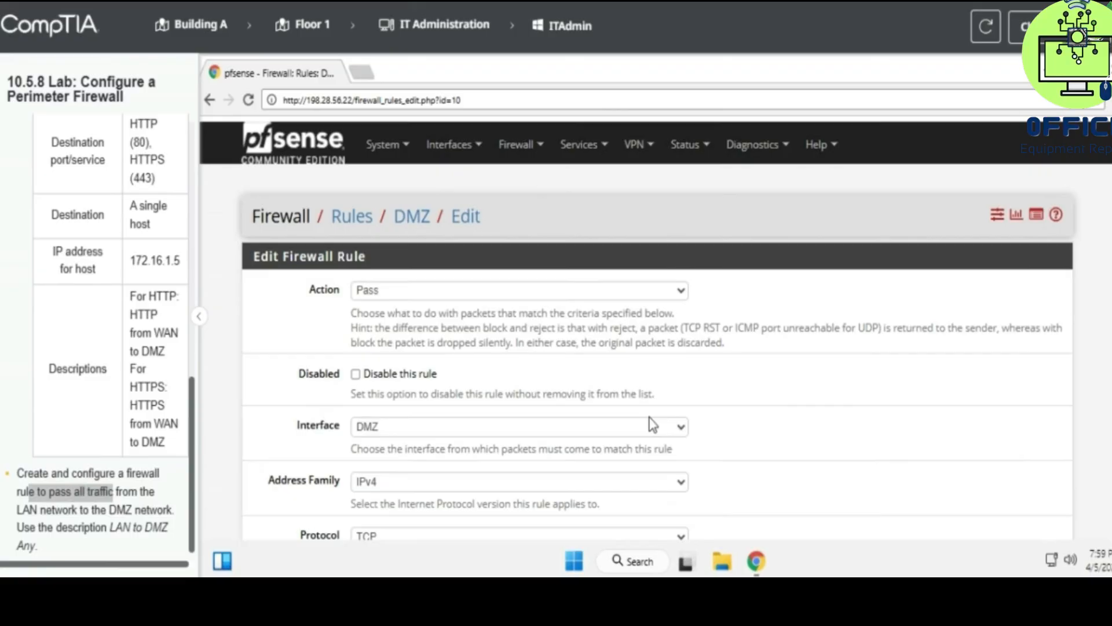
- Review the HTTP rule's settings, leaving the source as WAN net
scroll(653, 424, "down", 5)
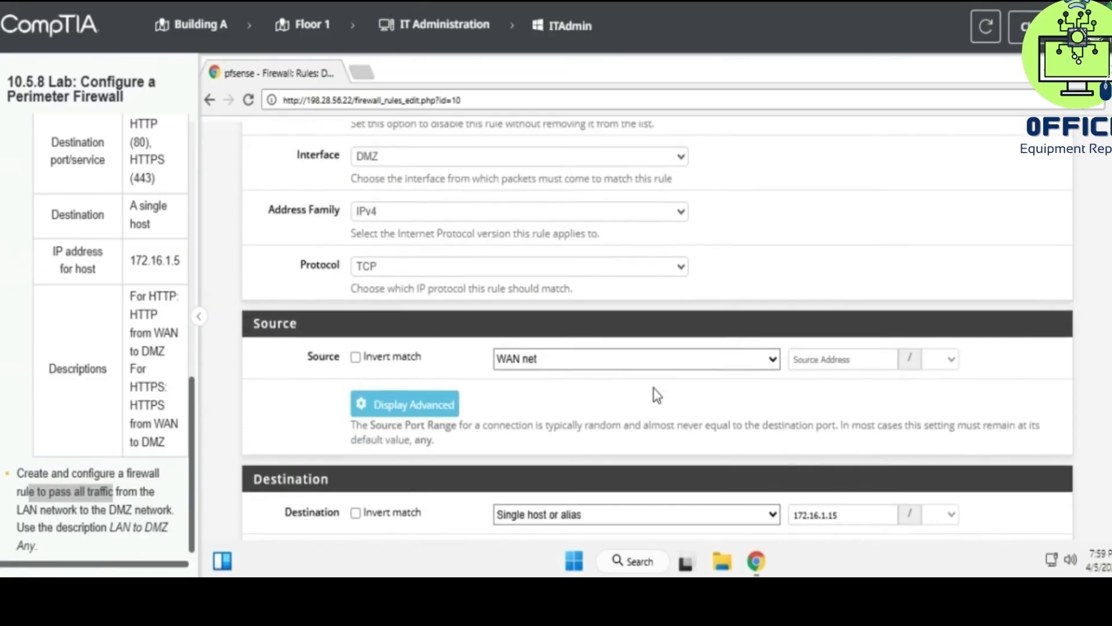
scroll(656, 395, "down", 2)
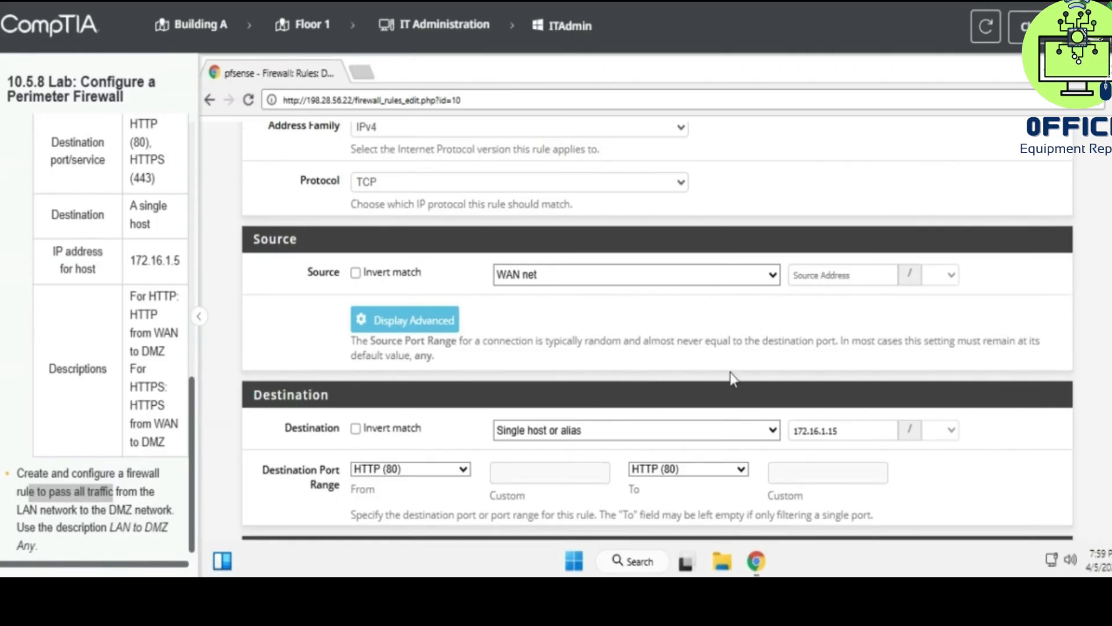
scroll(731, 377, "down", 3)
scroll(733, 378, "down", 5)
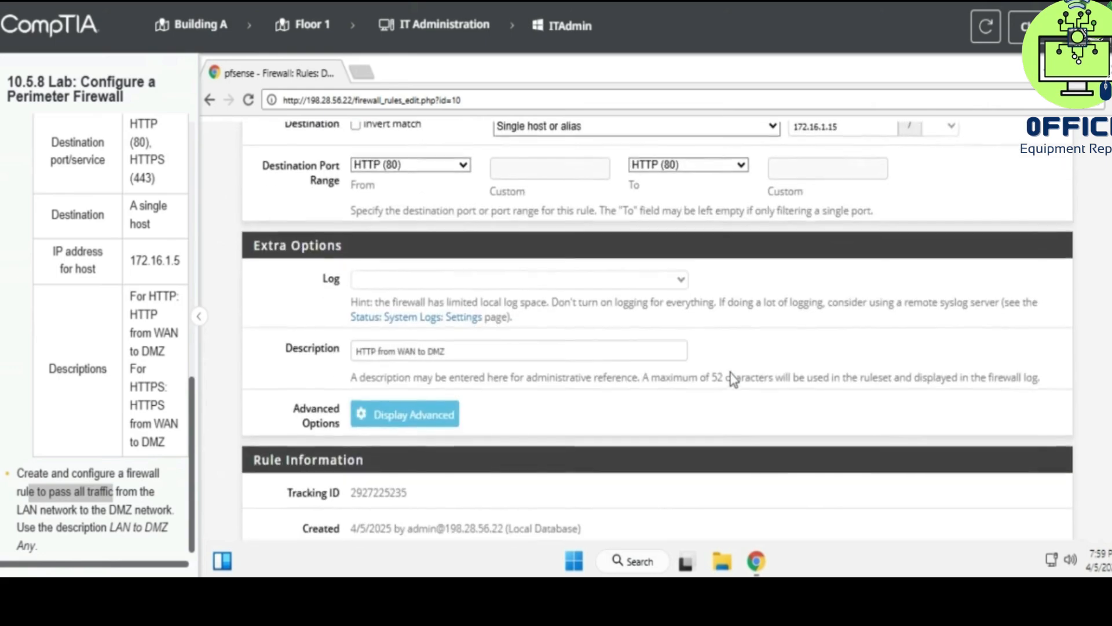
scroll(733, 379, "up", 4)
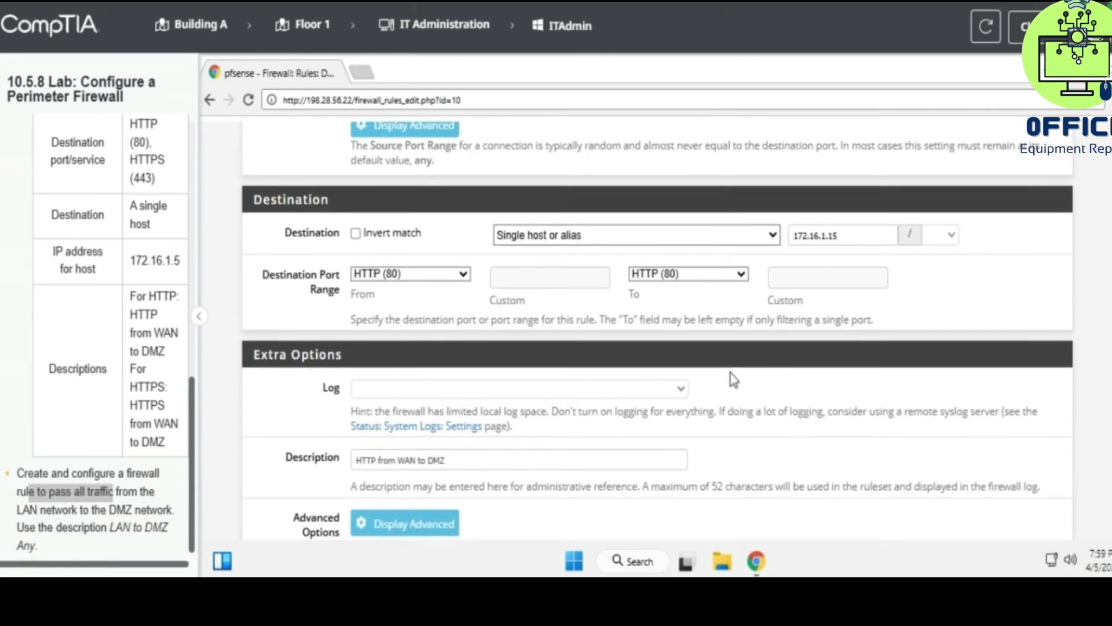
scroll(731, 378, "up", 3)
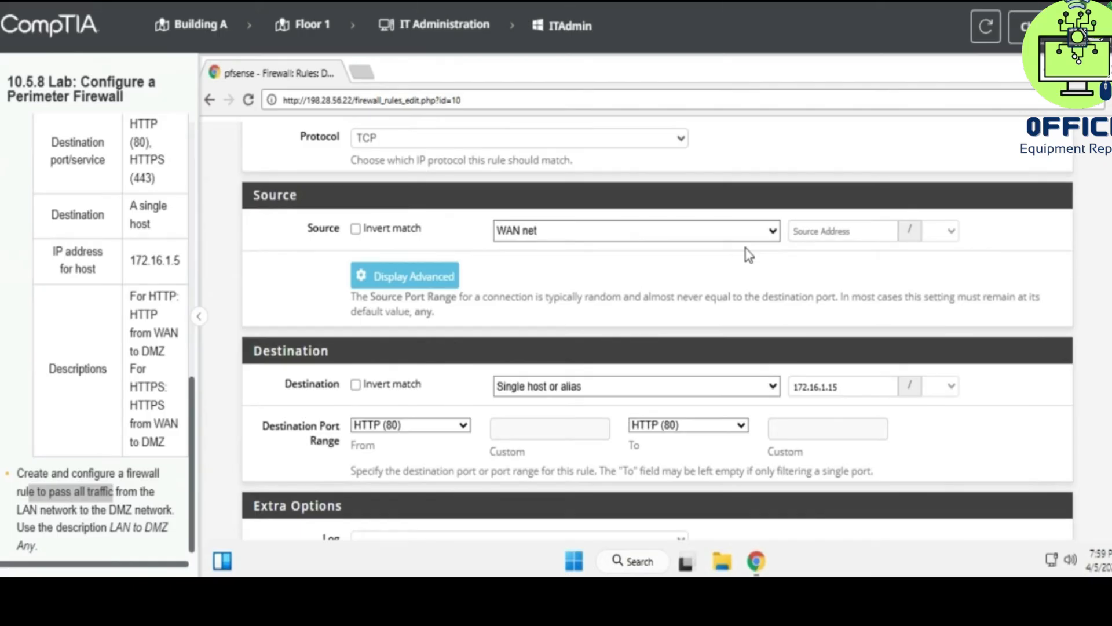
scroll(745, 243, "up", 3)
left_click(561, 416)
left_click(561, 415)
scroll(497, 466, "down", 2)
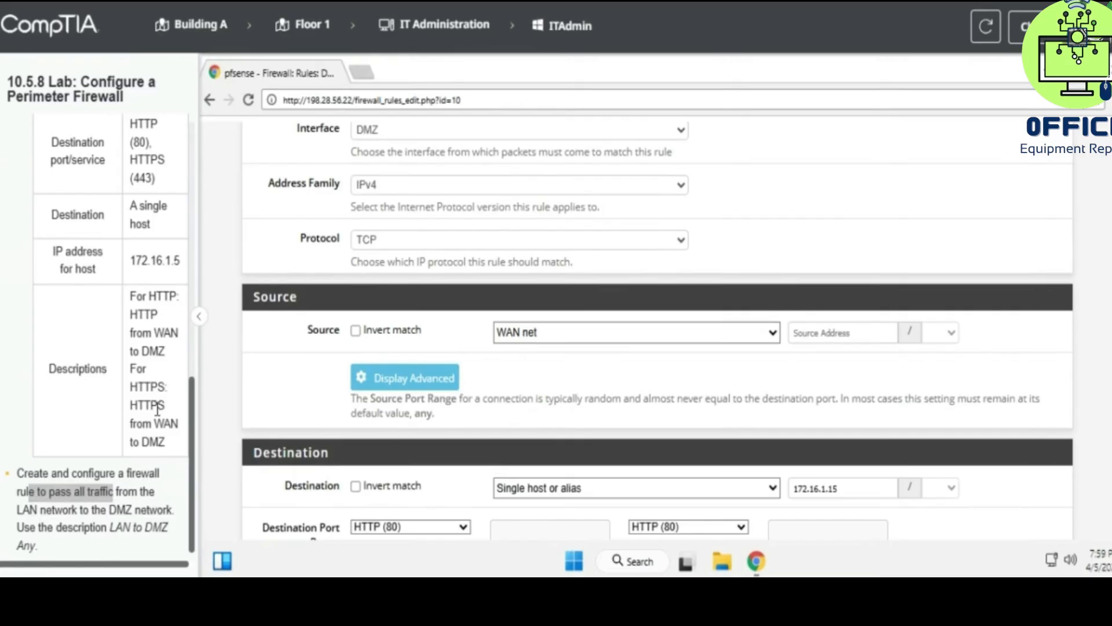
scroll(157, 409, "up", 2)
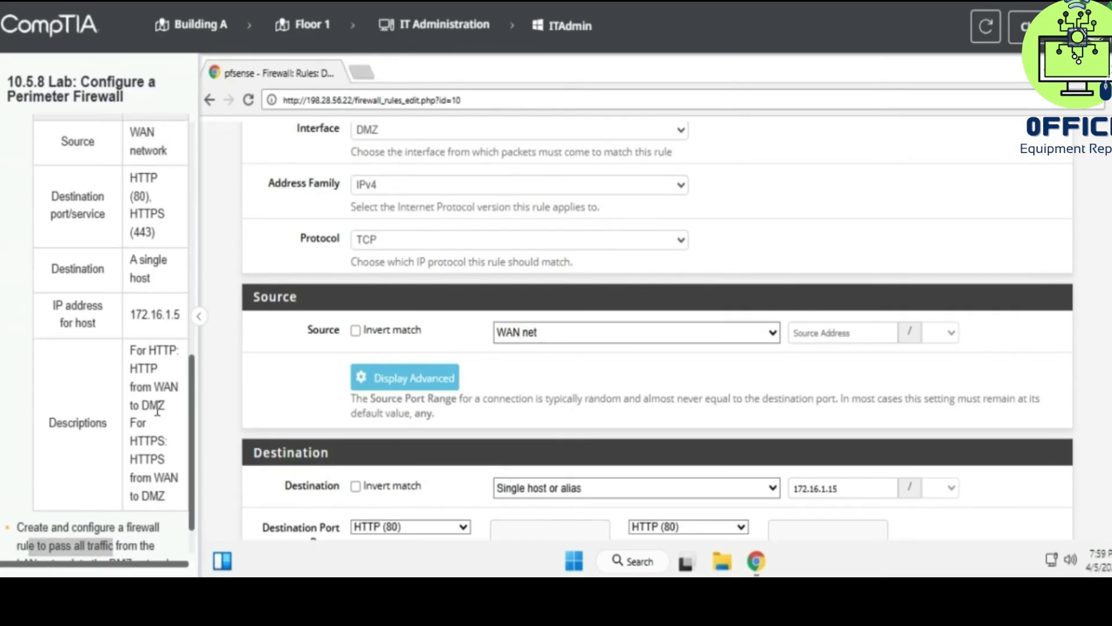
scroll(269, 417, "up", 3)
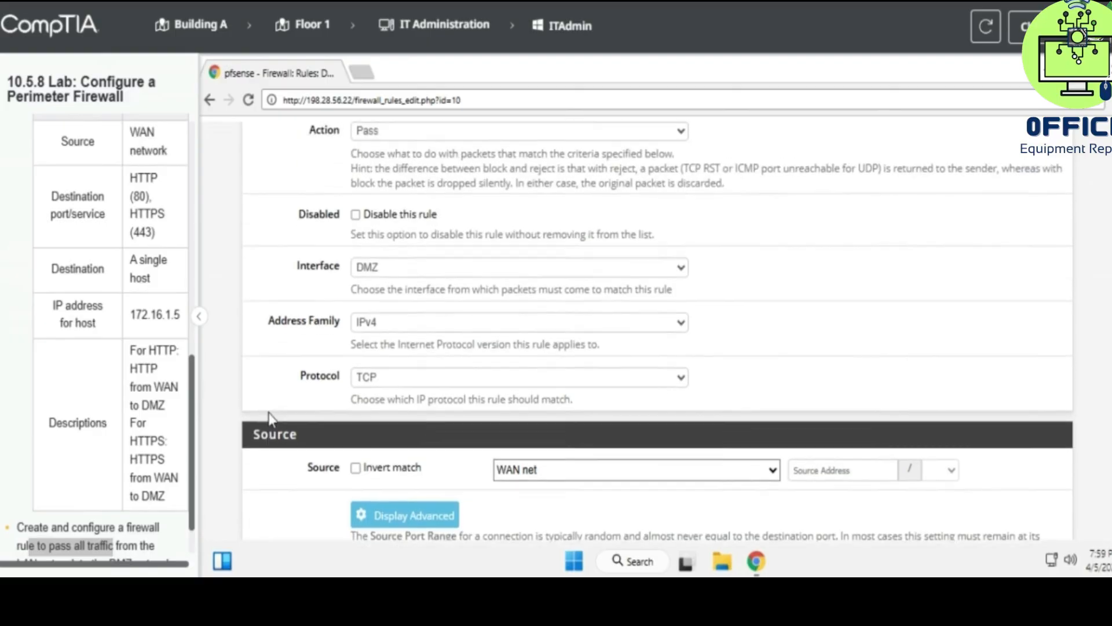
scroll(269, 418, "up", 2)
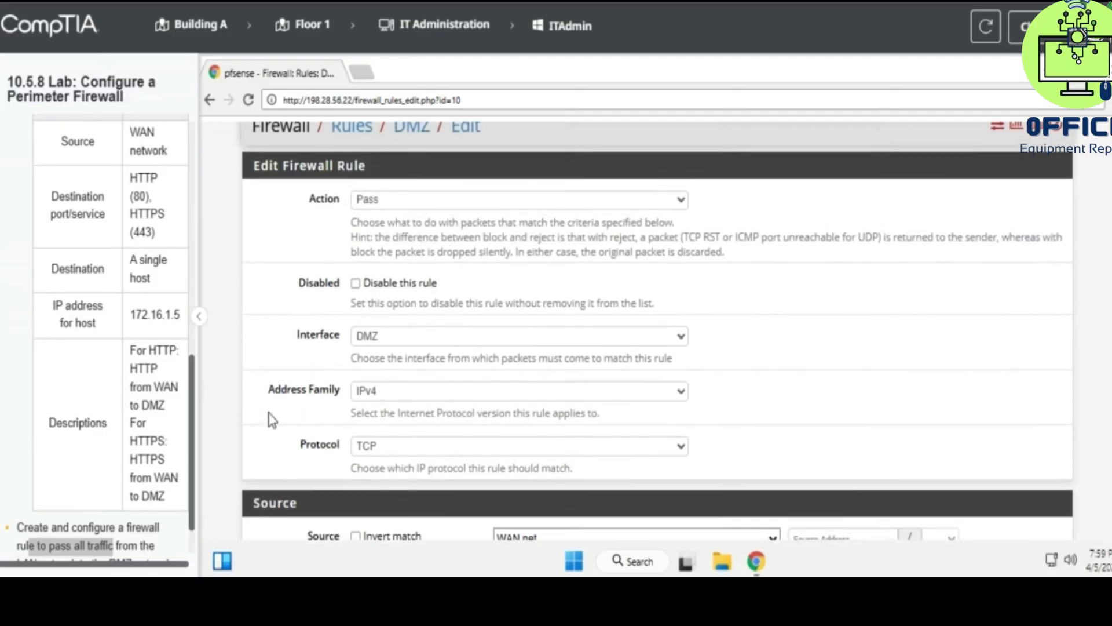
scroll(270, 418, "down", 4)
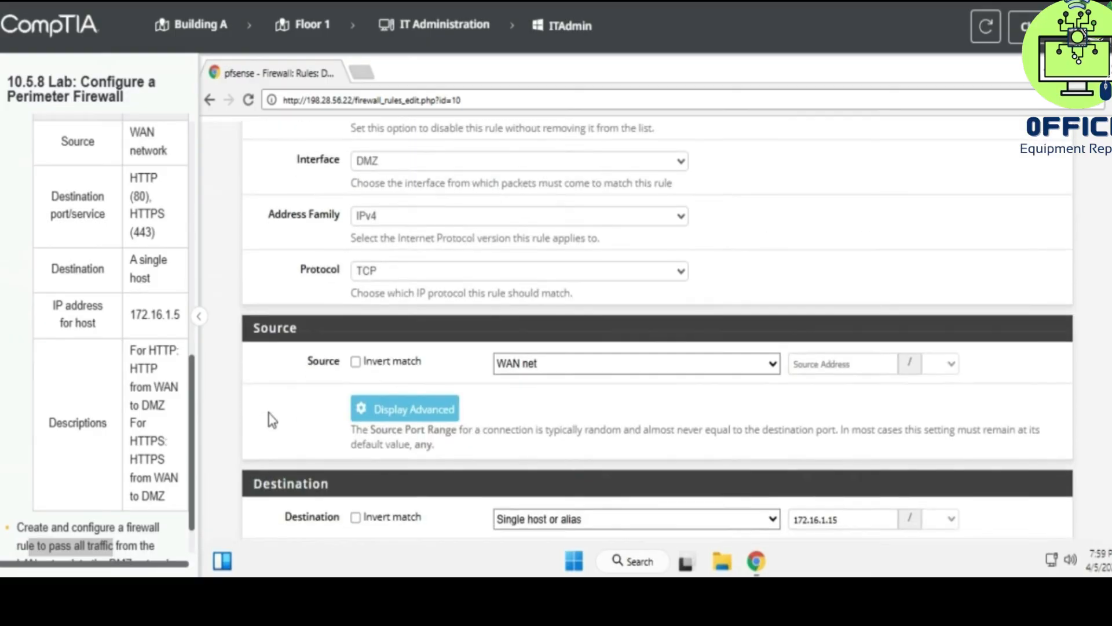
scroll(269, 418, "down", 6)
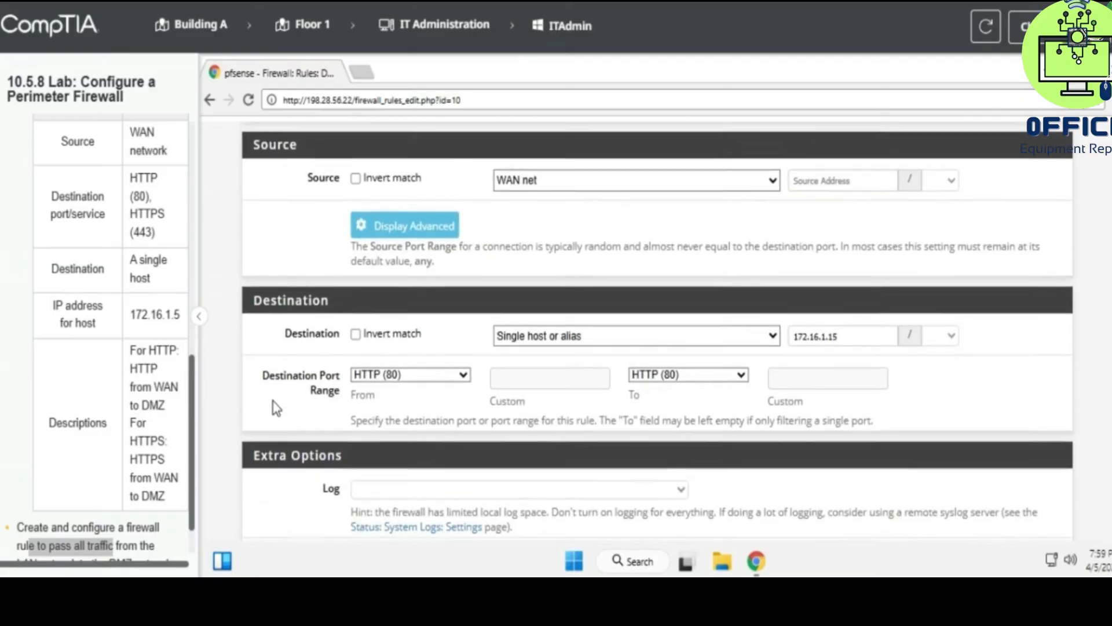
scroll(275, 408, "down", 4)
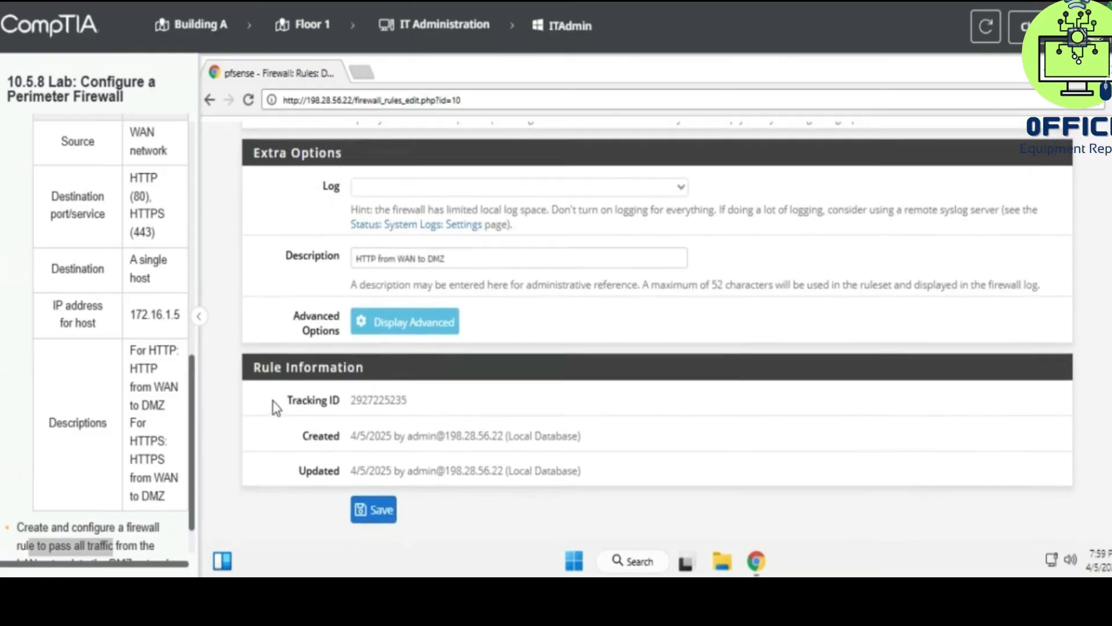
scroll(118, 436, "down", 1)
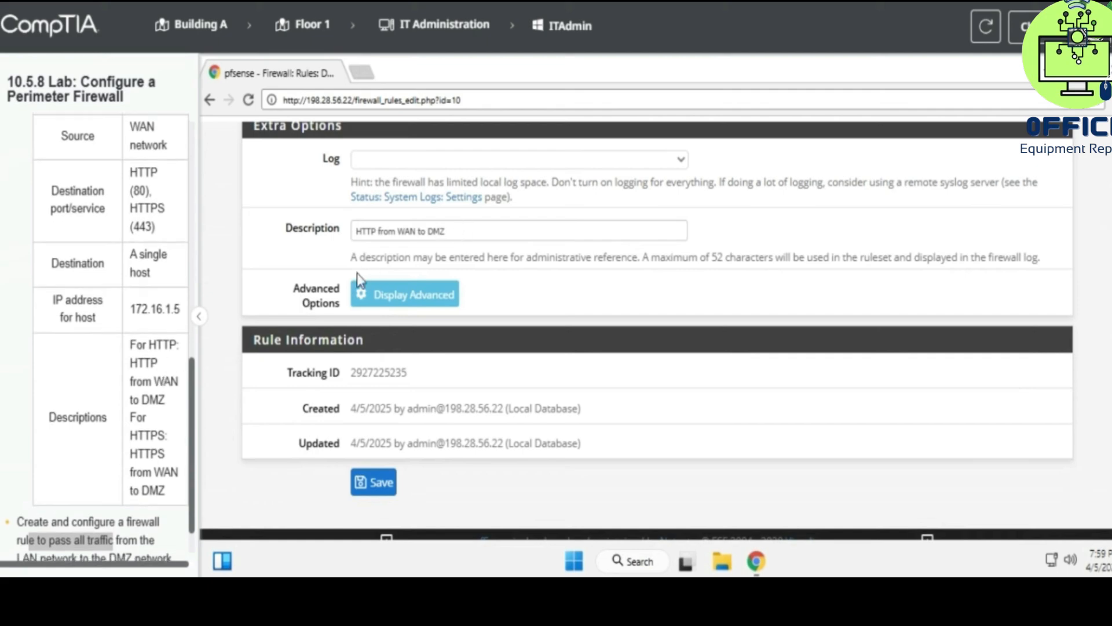
scroll(147, 399, "down", 2)
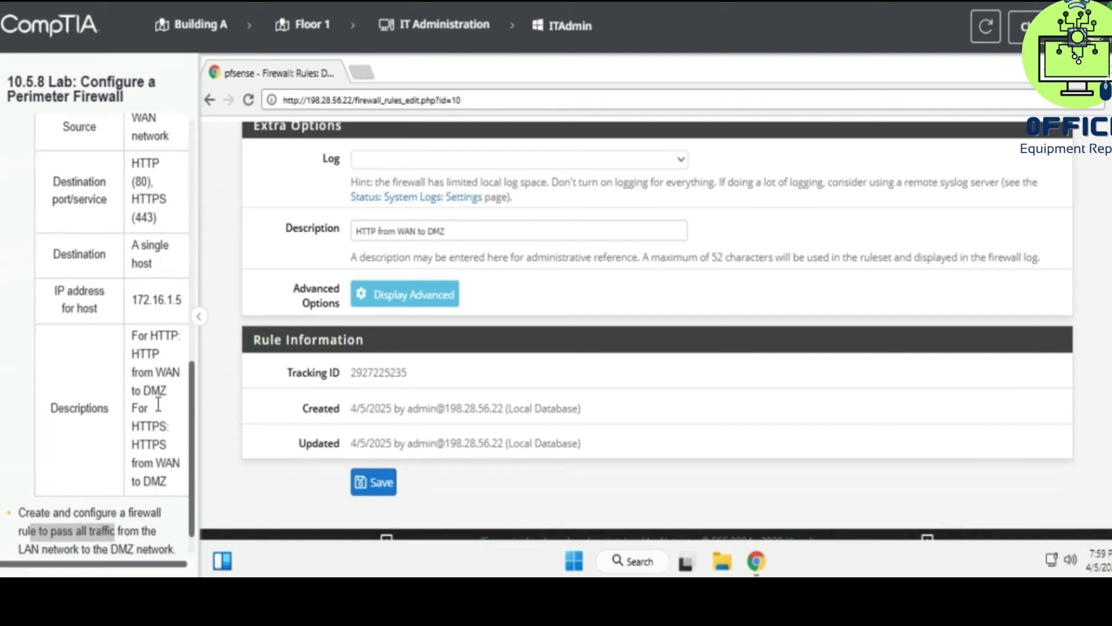
scroll(158, 404, "right", 1)
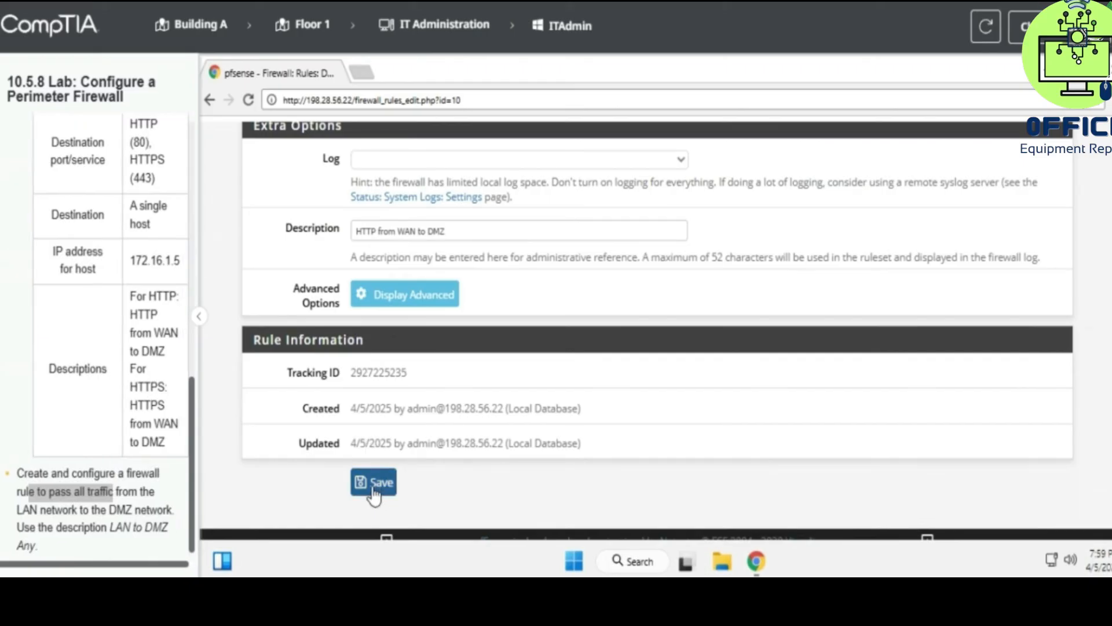
scroll(440, 469, "up", 5)
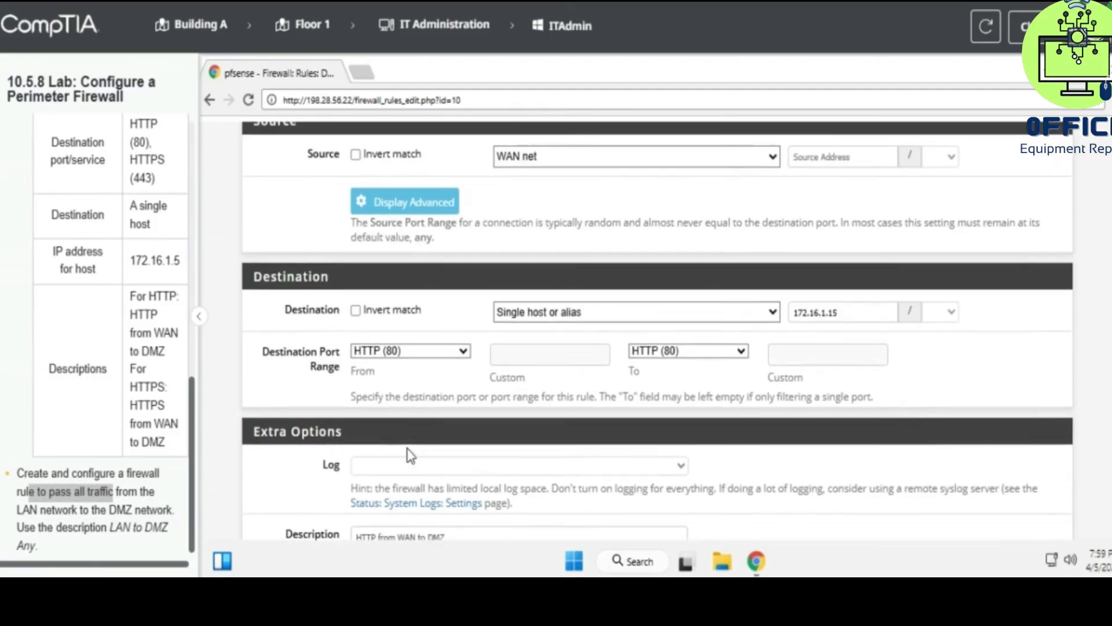
scroll(498, 488, "down", 1)
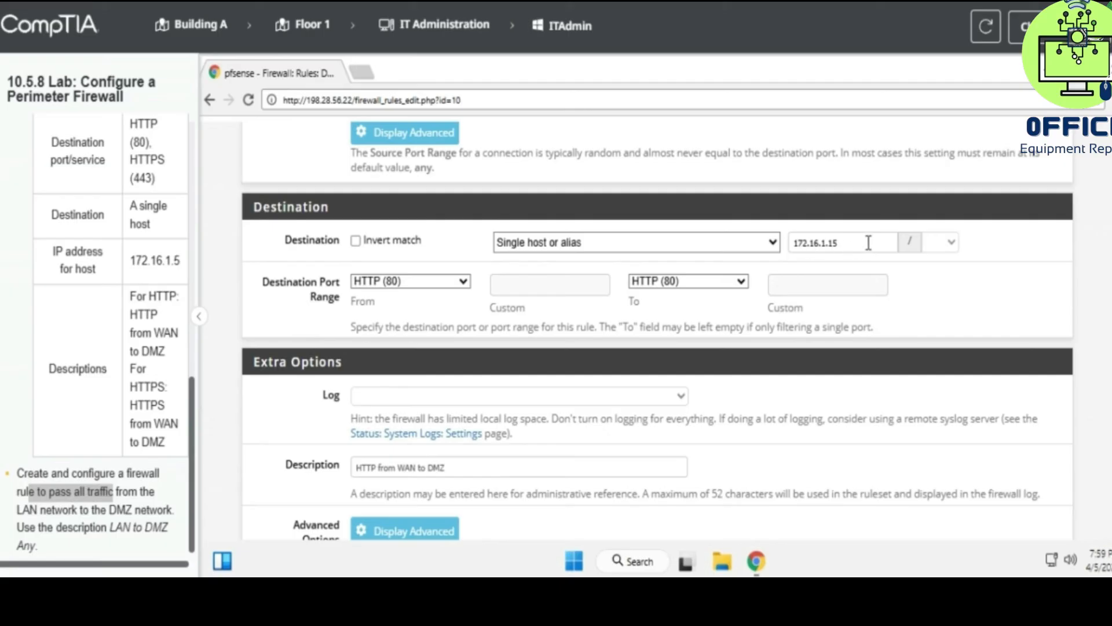
- Correct the HTTP rule's destination to 172.16.1.5, save and apply, then check the lab score
left_click(832, 243)
key("BackSpace")
scroll(829, 313, "down", 6)
left_click(375, 472)
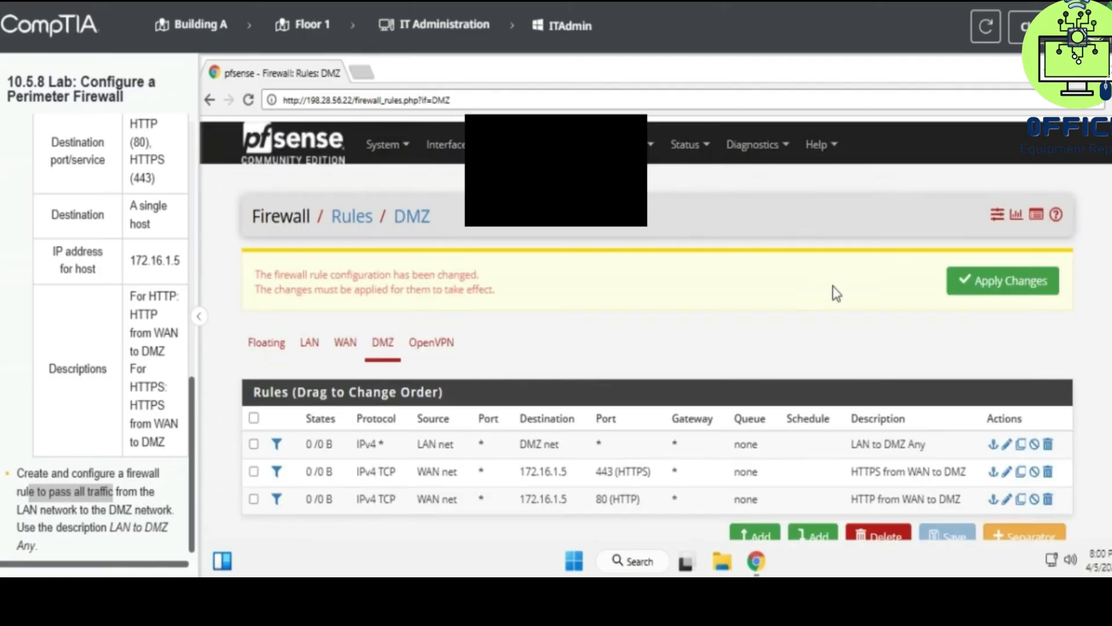
left_click(998, 272)
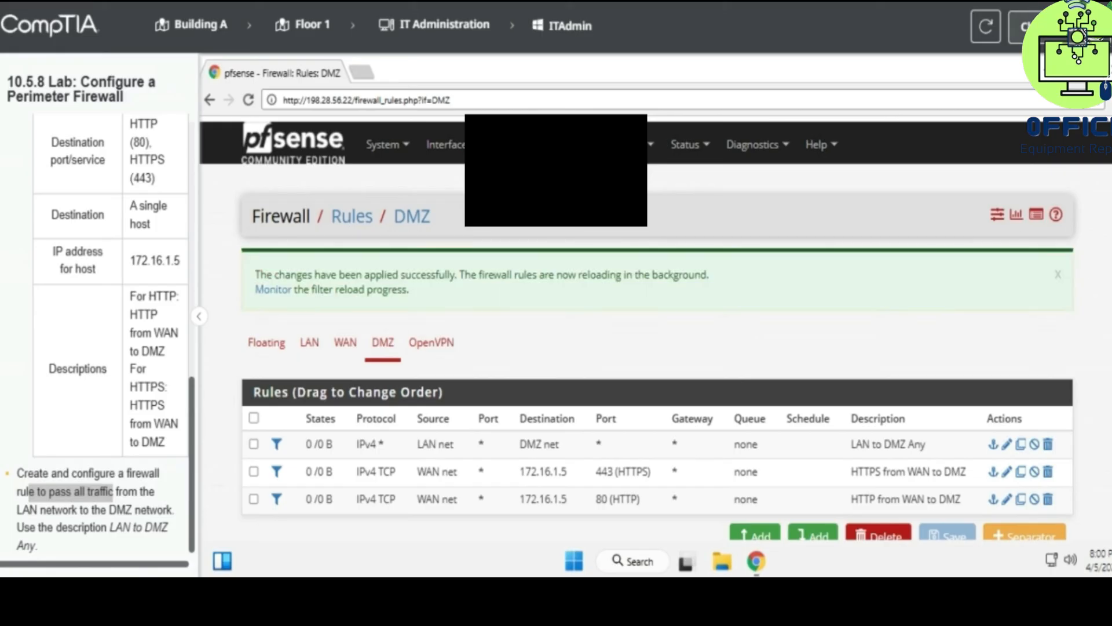
left_click(1058, 27)
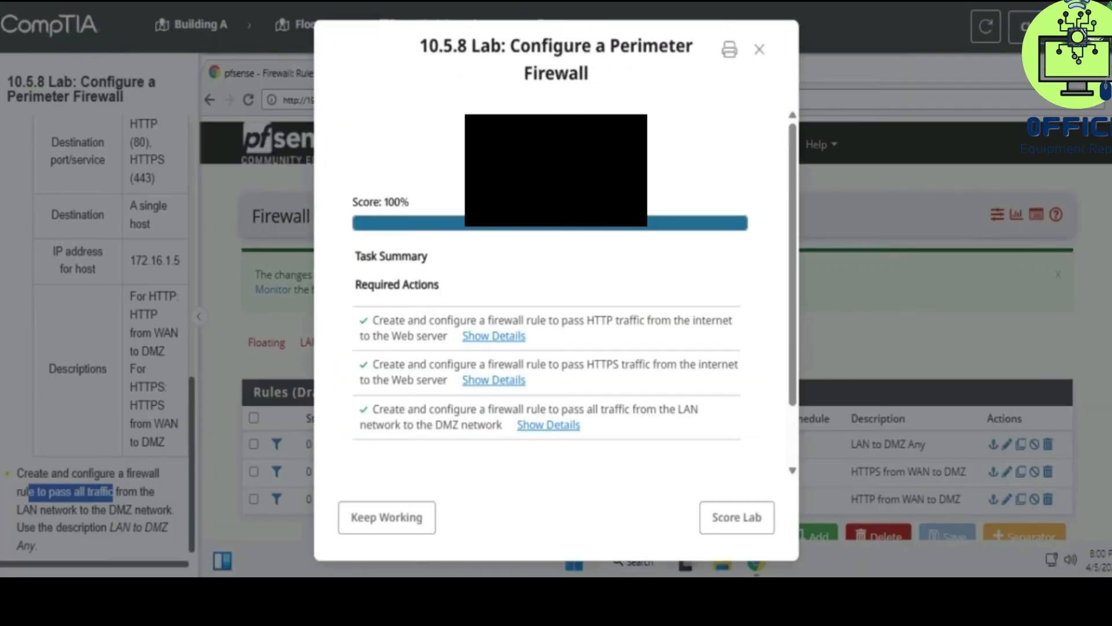